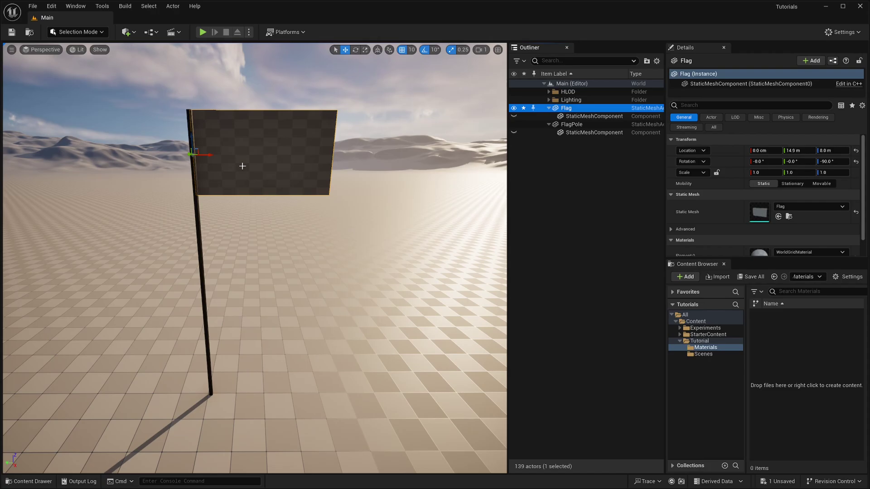
Create a material named Flag in Tutorial/Materials and assign it to the flag mesh's Element 0
{"action": "right_click", "coordinate": [788, 329]}
{"action": "left_click", "coordinate": [833, 121]}
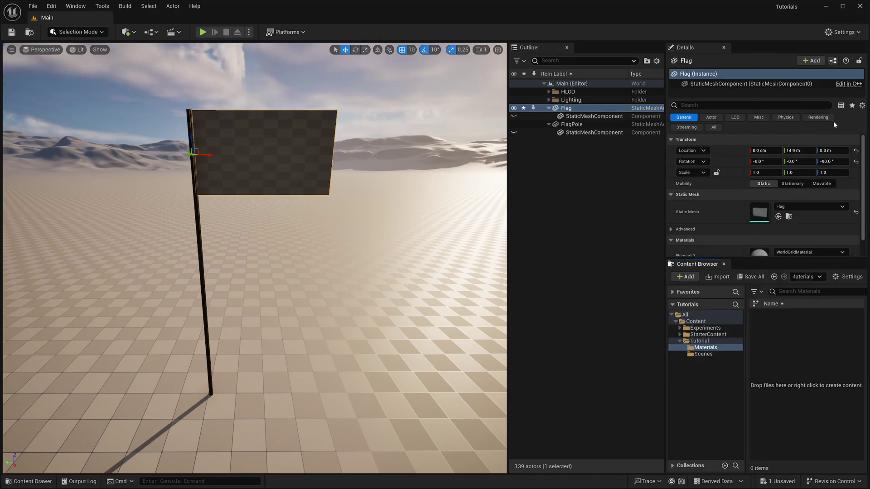
{"action": "type", "text": "Flag"}
{"action": "key", "text": "Return"}
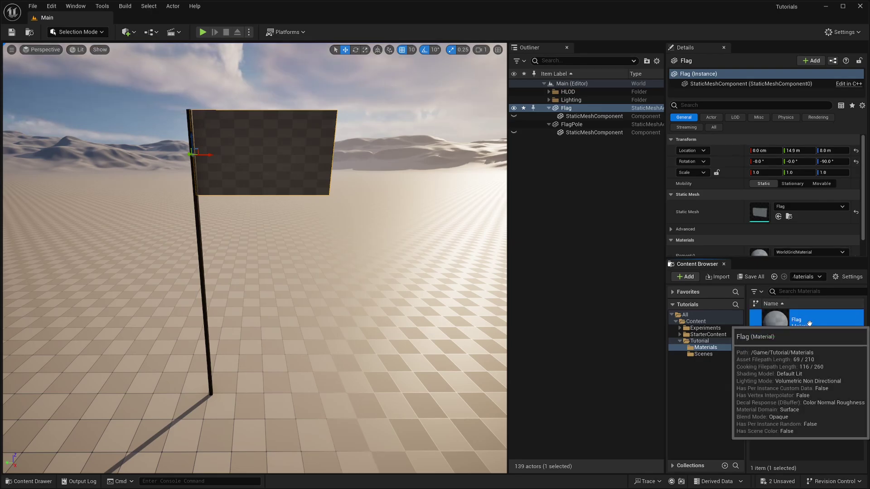
{"action": "scroll", "coordinate": [792, 221], "scroll_direction": "down", "scroll_amount": 2}
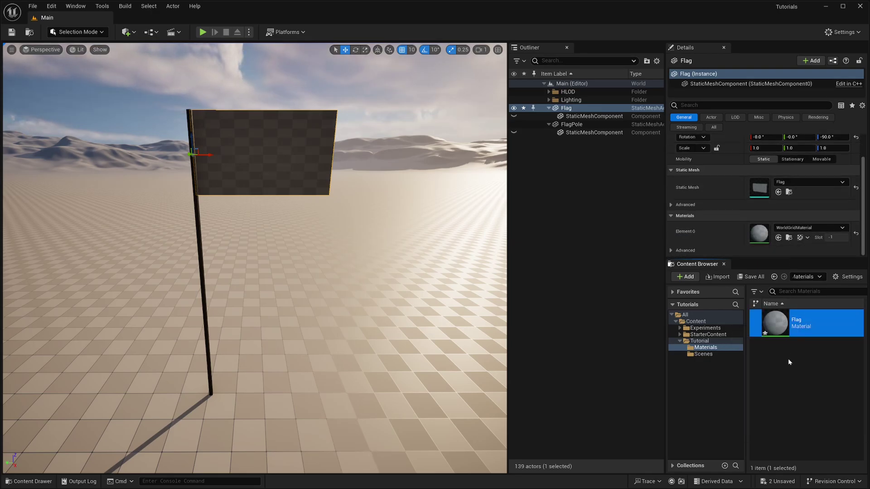
{"action": "left_click_drag", "start_coordinate": [777, 328], "coordinate": [775, 236]}
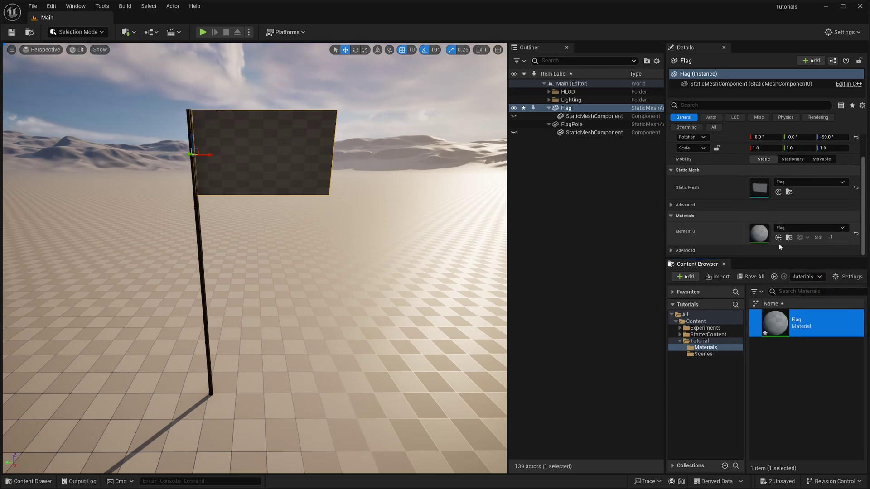
Open the Flag material in a docked editor, frame the result node, and try cylinder and plane previews
{"action": "double_click", "coordinate": [778, 333]}
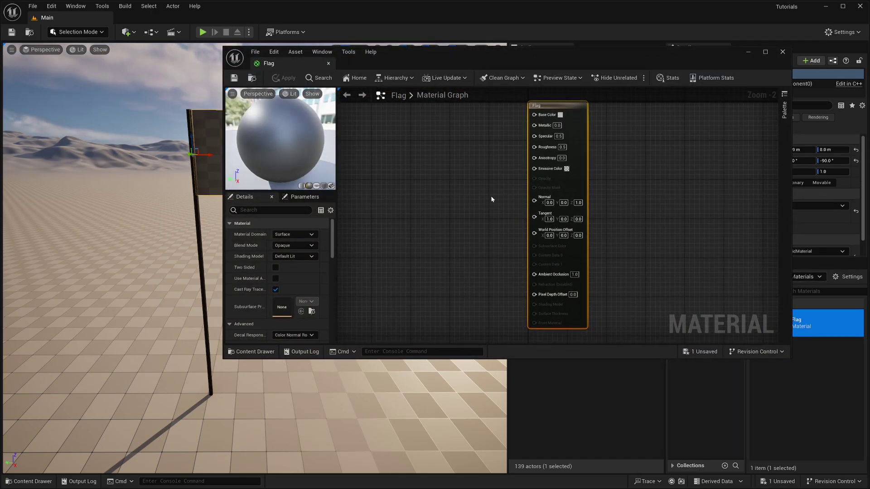
{"action": "left_click_drag", "start_coordinate": [290, 63], "coordinate": [136, 20]}
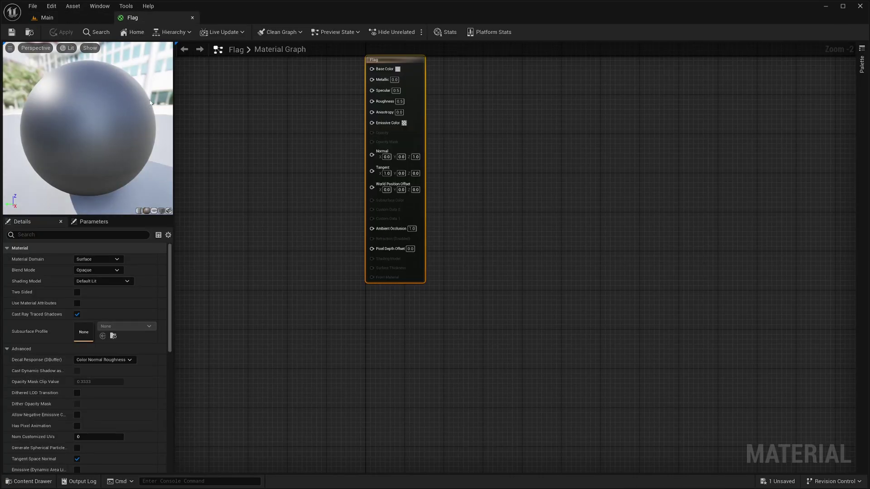
{"action": "right_click_drag", "start_coordinate": [330, 121], "coordinate": [468, 191]}
{"action": "scroll", "coordinate": [412, 195], "scroll_direction": "down", "scroll_amount": 6}
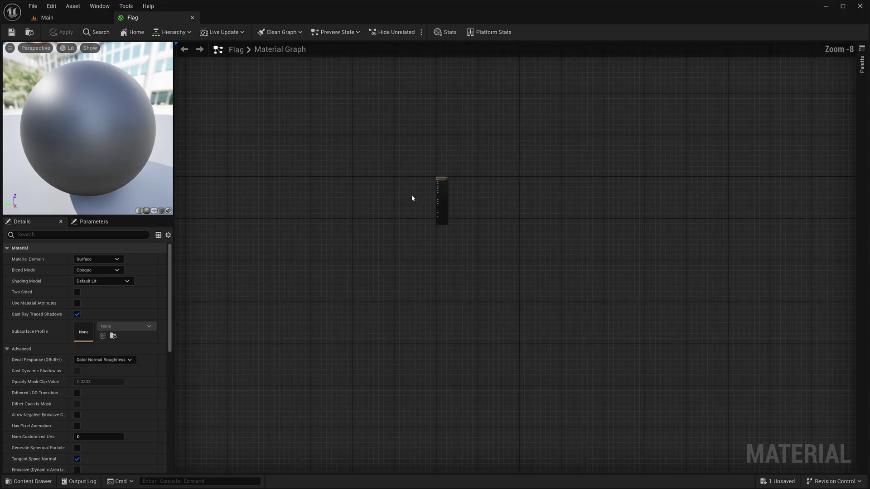
{"action": "scroll", "coordinate": [412, 197], "scroll_direction": "up", "scroll_amount": 5}
{"action": "scroll", "coordinate": [411, 199], "scroll_direction": "up", "scroll_amount": 1}
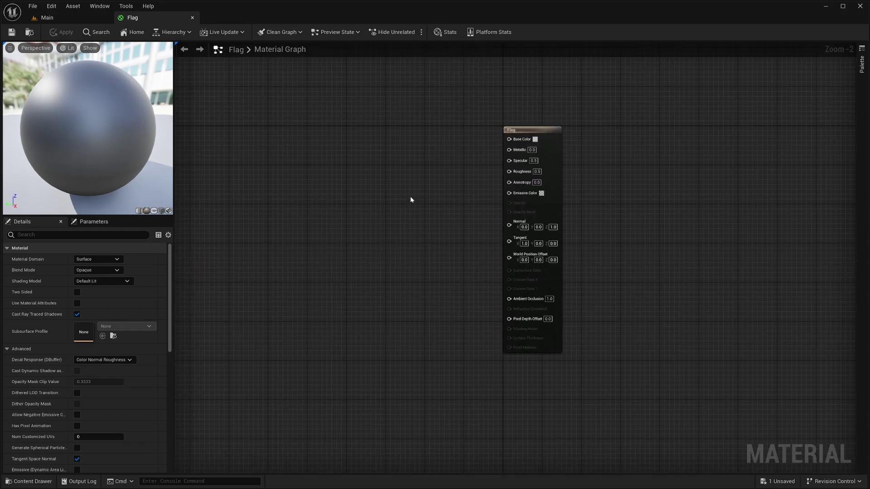
{"action": "right_click_drag", "start_coordinate": [411, 198], "coordinate": [559, 209]}
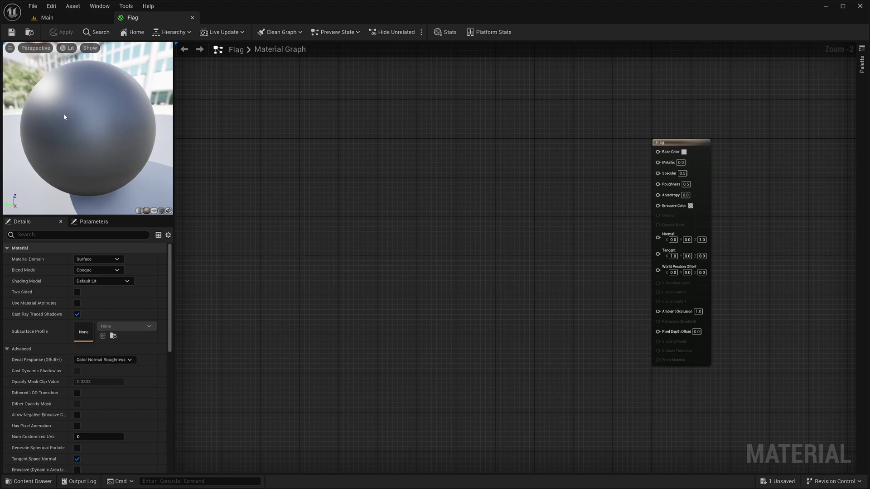
{"action": "left_click", "coordinate": [138, 211]}
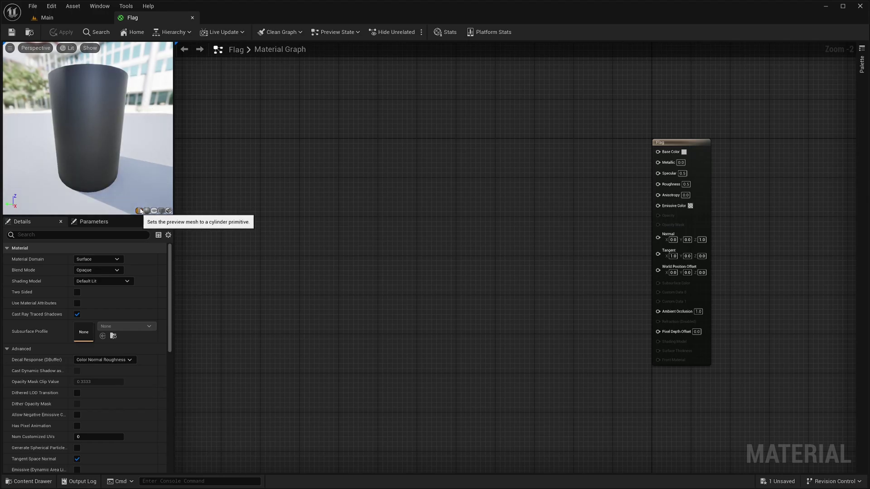
{"action": "left_click", "coordinate": [154, 210]}
{"action": "left_click_drag", "start_coordinate": [145, 191], "coordinate": [125, 149]}
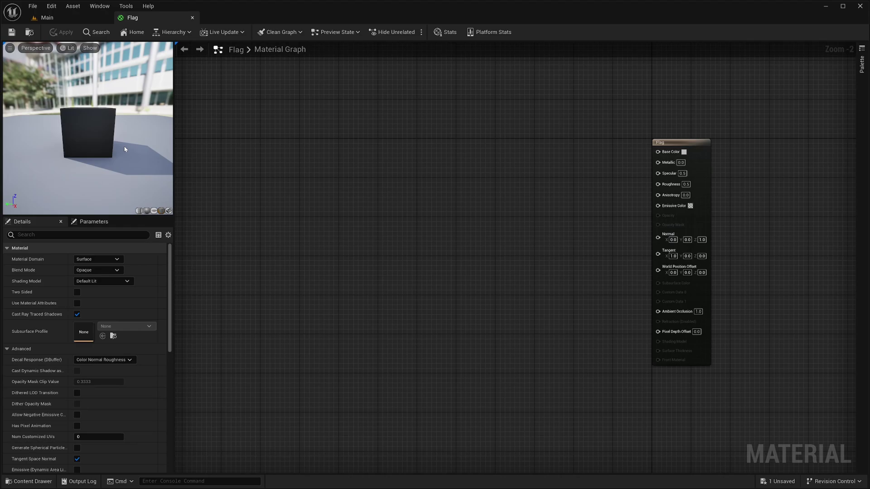
Preview the material on the Flag static mesh from the Experiments Models folder
{"action": "left_click", "coordinate": [20, 483]}
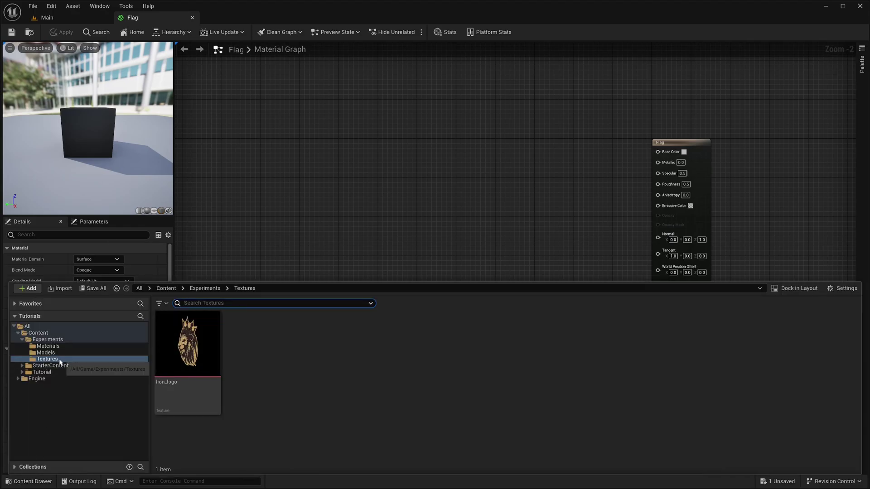
{"action": "left_click", "coordinate": [45, 353]}
{"action": "left_click", "coordinate": [163, 356]}
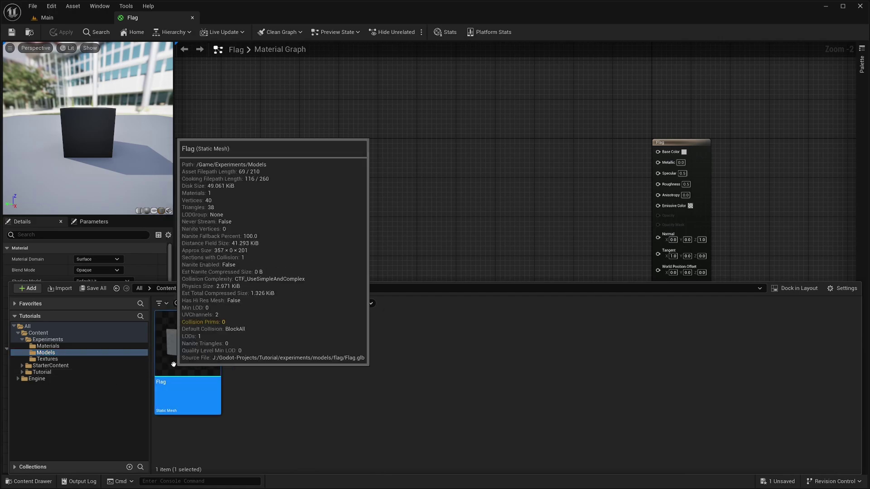
{"action": "left_click", "coordinate": [169, 211]}
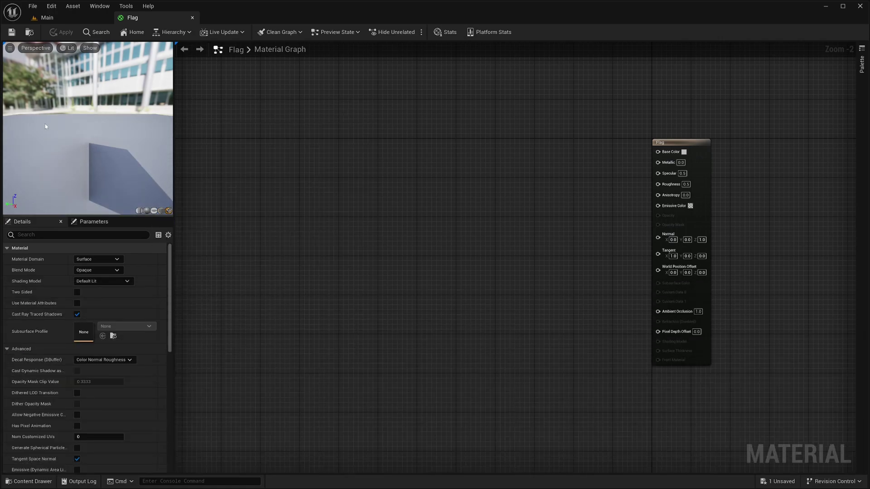
{"action": "left_click_drag", "start_coordinate": [45, 126], "coordinate": [37, 155]}
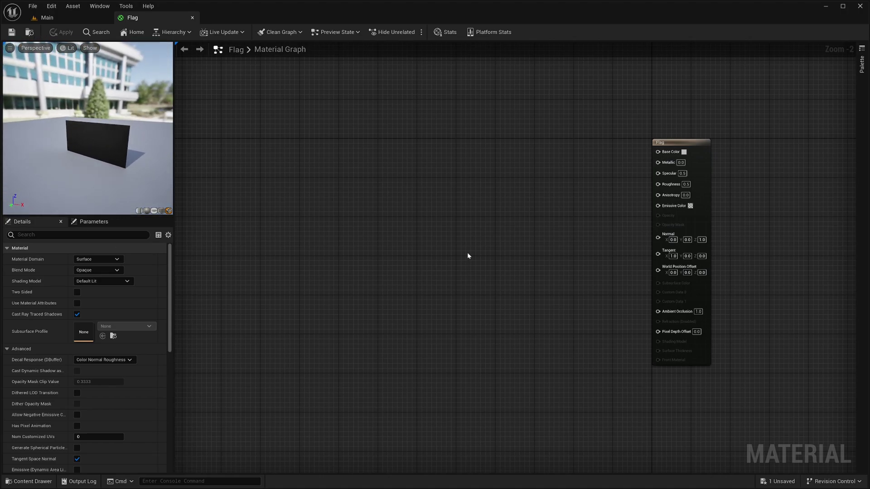
{"action": "left_click", "coordinate": [702, 144]}
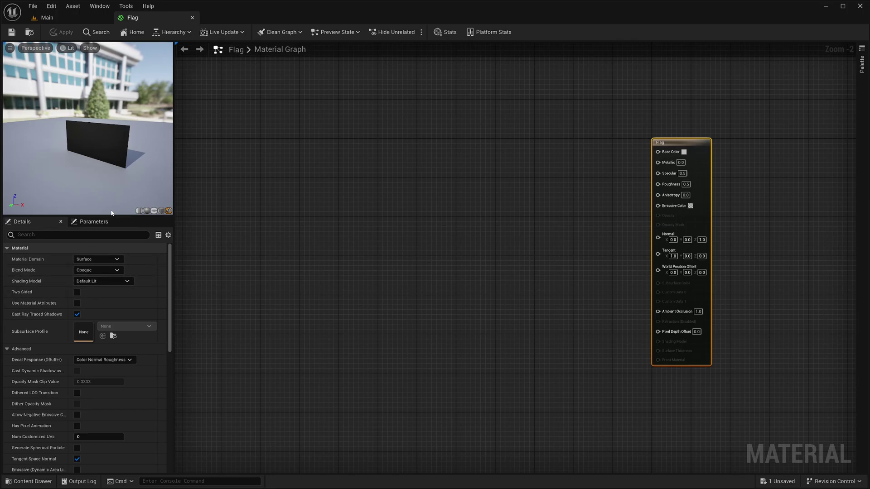
{"action": "left_click", "coordinate": [94, 222]}
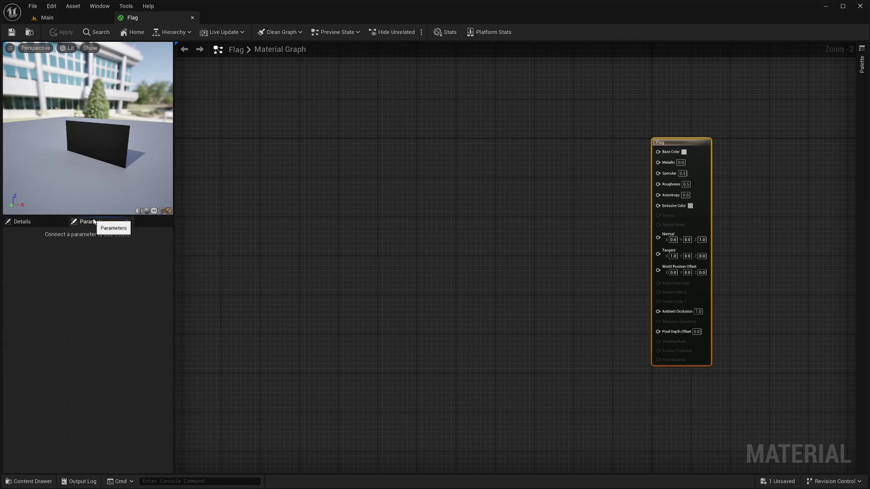
{"action": "left_click", "coordinate": [44, 223]}
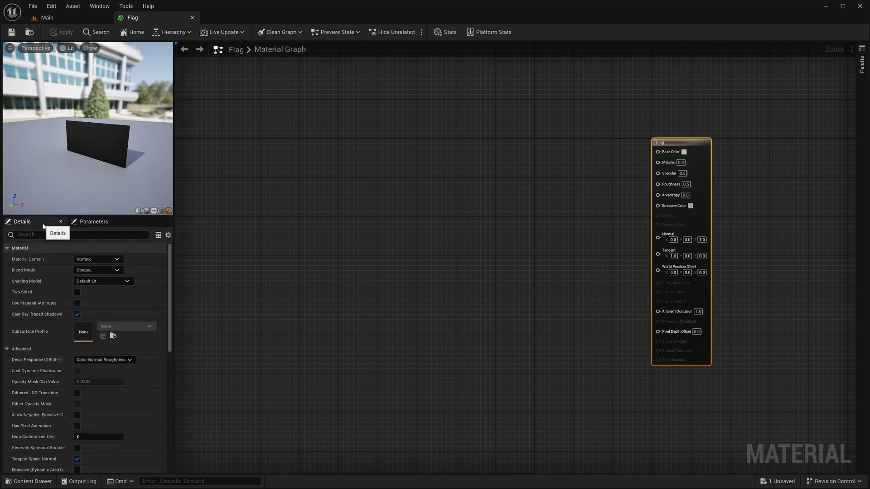
{"action": "right_click", "coordinate": [367, 216]}
{"action": "type", "text": "tex"}
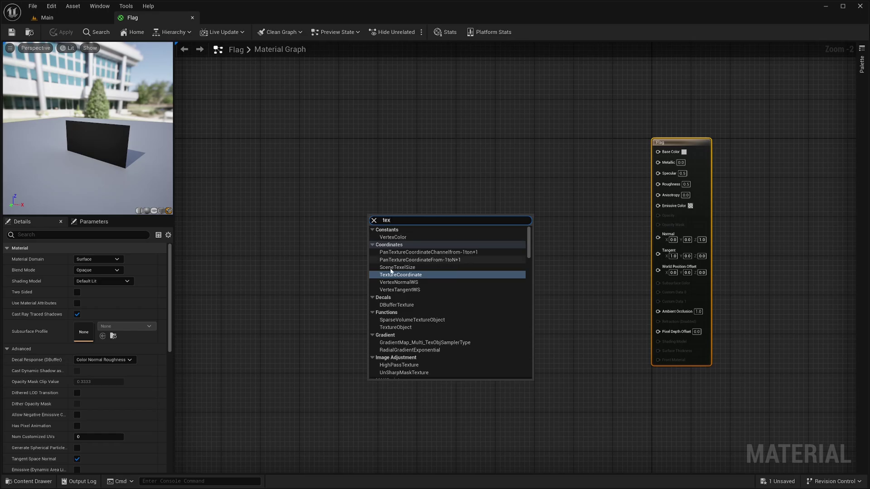
{"action": "left_click", "coordinate": [407, 275]}
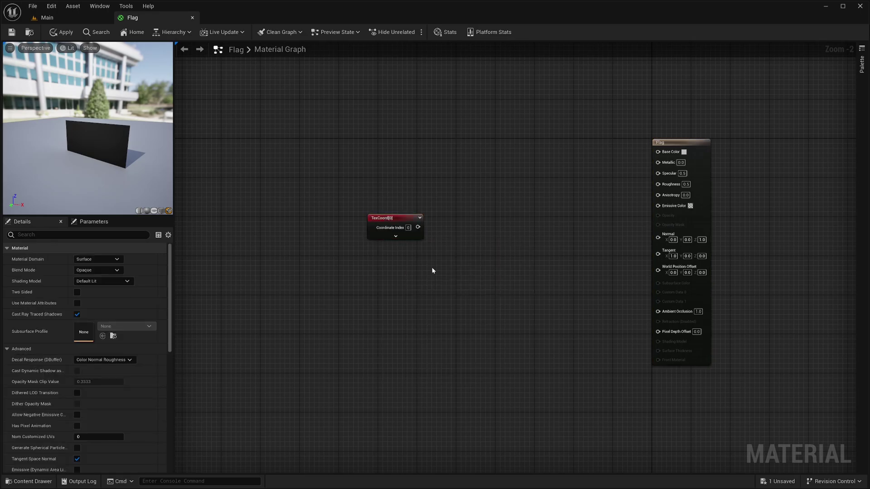
{"action": "left_click_drag", "start_coordinate": [795, 73], "coordinate": [407, 132]}
{"action": "left_click", "coordinate": [861, 64]}
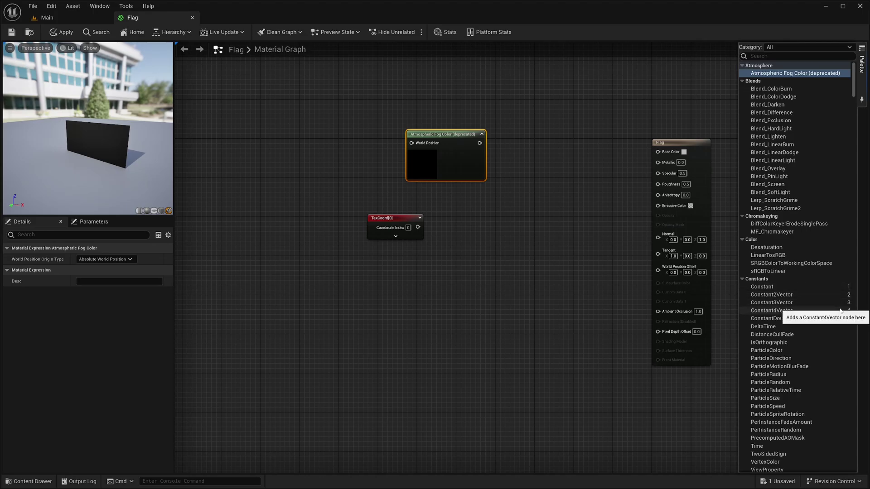
{"action": "left_click", "coordinate": [801, 297]}
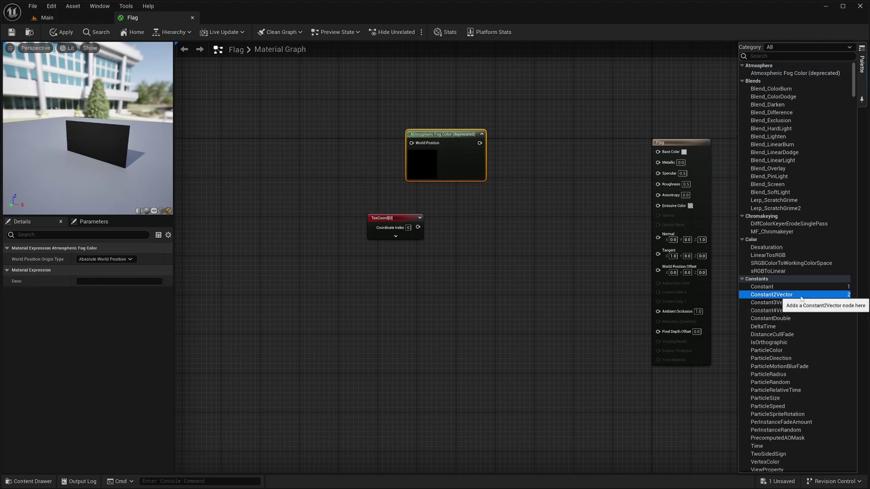
{"action": "left_click", "coordinate": [486, 243]}
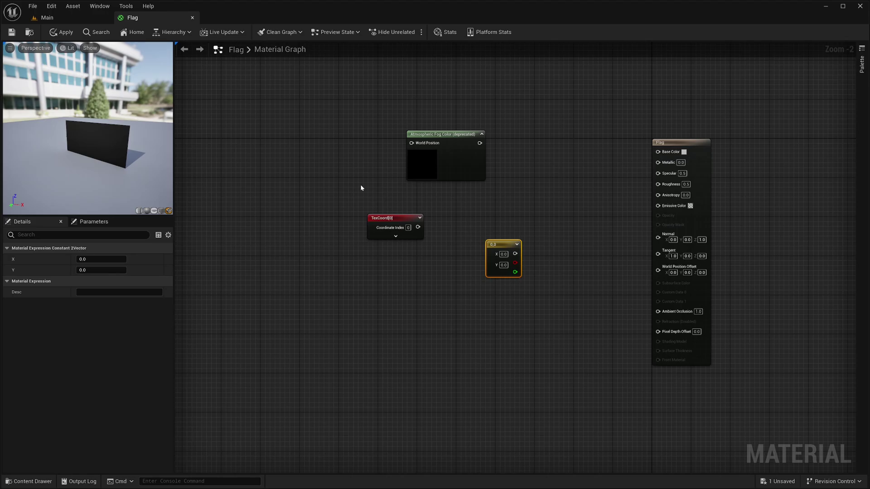
{"action": "left_click_drag", "start_coordinate": [324, 125], "coordinate": [564, 295]}
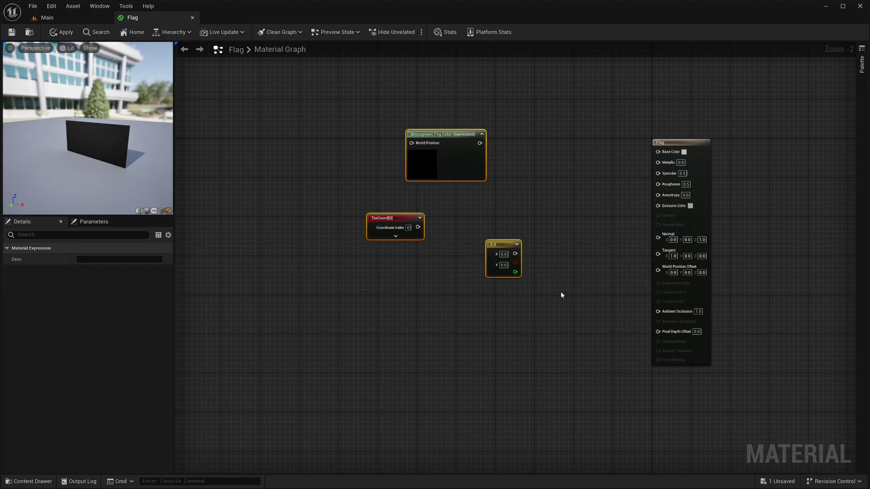
{"action": "key", "text": "Delete"}
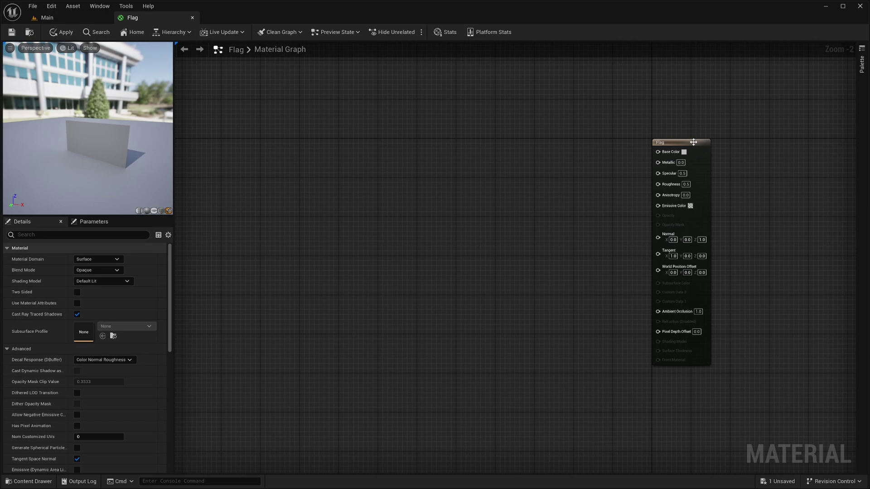
Keep the result node's Surface domain and Opaque blend mode, then list the shading models
{"action": "left_click", "coordinate": [688, 155]}
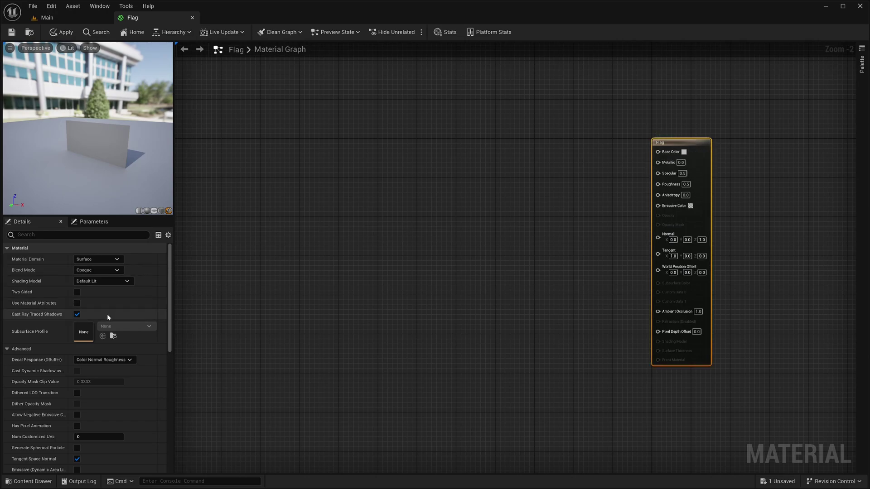
{"action": "scroll", "coordinate": [108, 316], "scroll_direction": "down", "scroll_amount": 6}
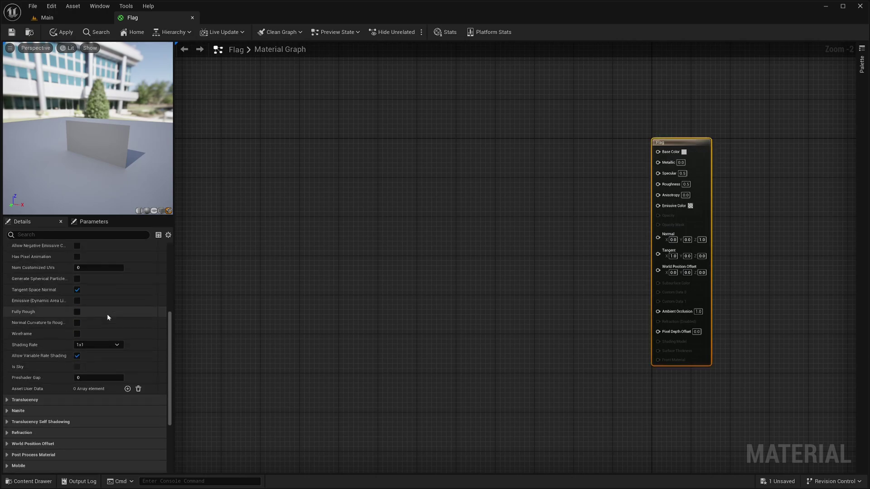
{"action": "scroll", "coordinate": [107, 318], "scroll_direction": "up", "scroll_amount": 6}
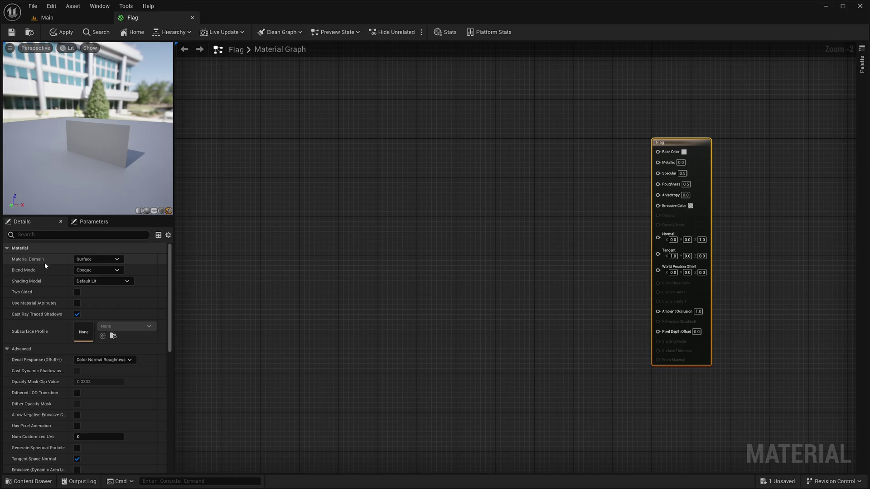
{"action": "left_click", "coordinate": [96, 261]}
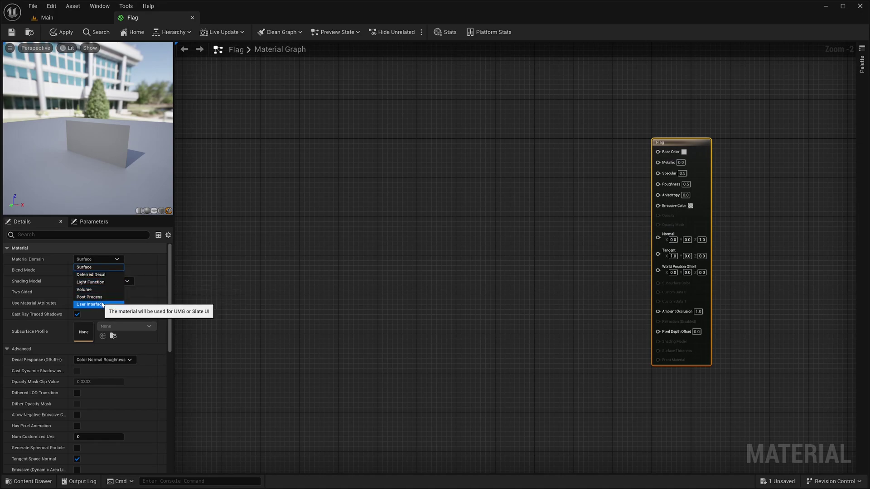
{"action": "left_click", "coordinate": [46, 270]}
{"action": "left_click", "coordinate": [77, 271]}
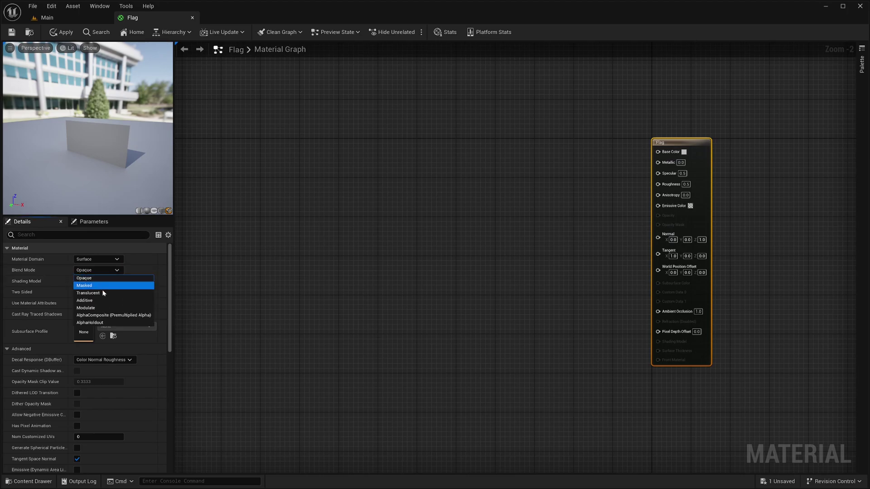
{"action": "left_click", "coordinate": [103, 269]}
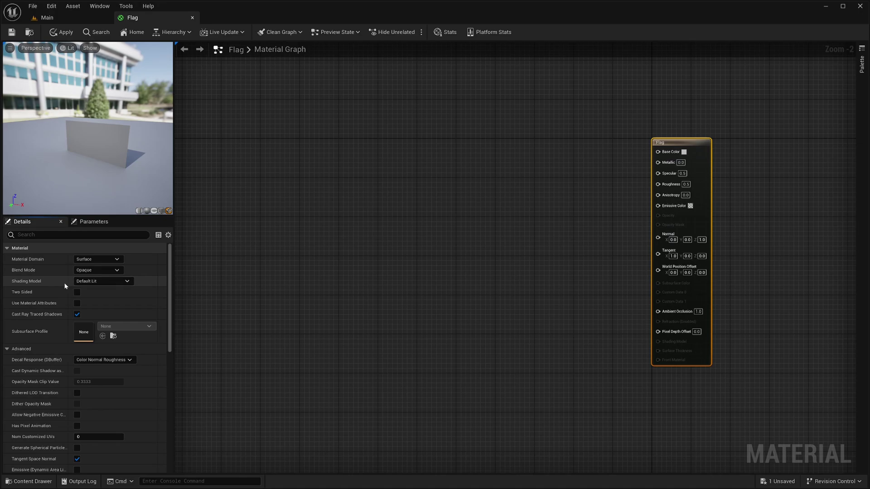
{"action": "left_click", "coordinate": [100, 282]}
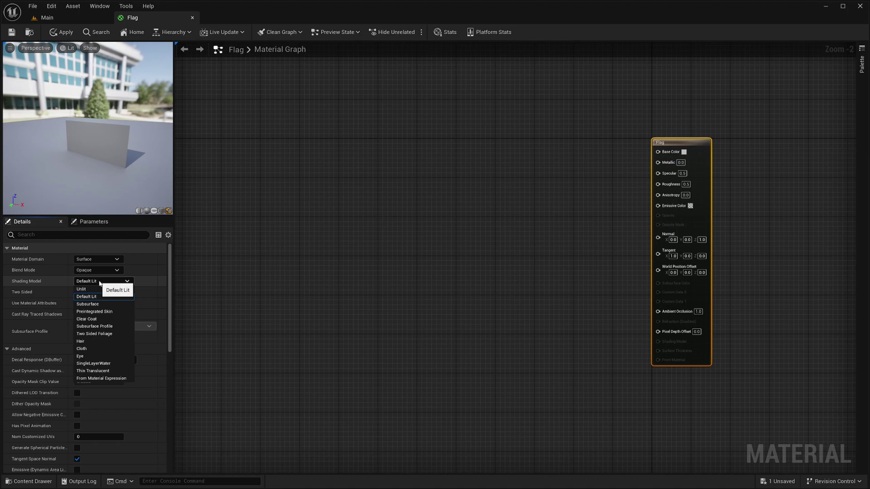
Keep Default Lit shading and enable Two Sided so the flag plane renders from both sides
{"action": "left_click", "coordinate": [58, 284]}
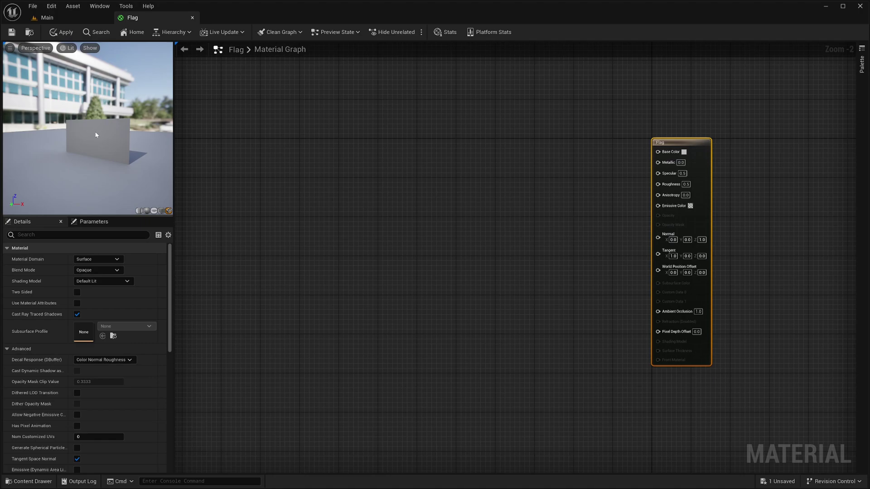
{"action": "mouse_move", "coordinate": [140, 135]}
{"action": "left_mouse_down"}
{"action": "mouse_move", "coordinate": [170, 136]}
{"action": "mouse_move", "coordinate": [139, 137]}
{"action": "left_mouse_up"}
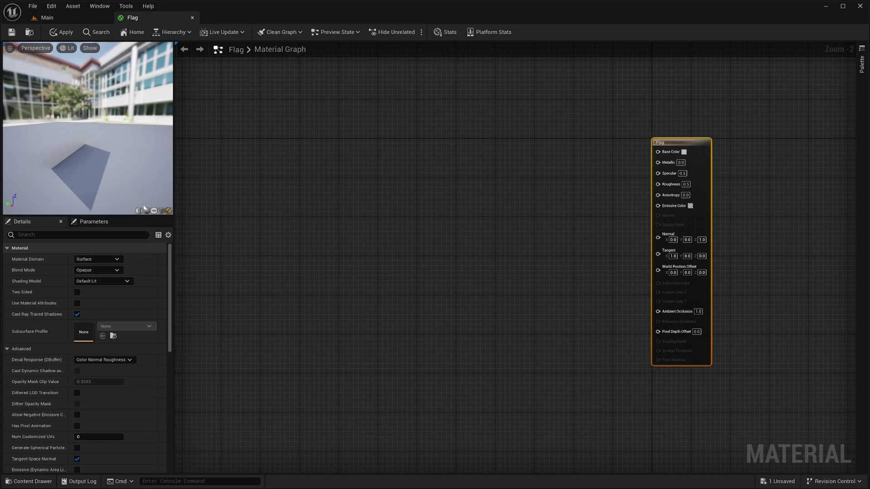
{"action": "left_click", "coordinate": [77, 292]}
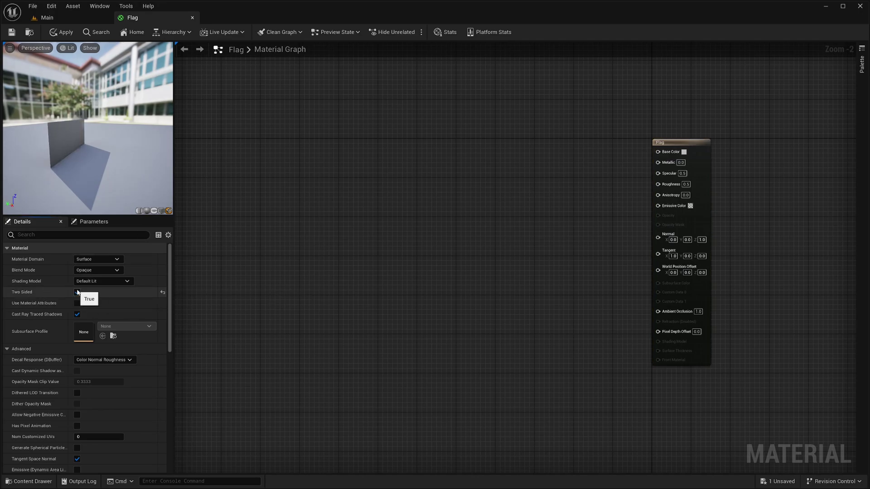
{"action": "left_click_drag", "start_coordinate": [45, 153], "coordinate": [38, 160]}
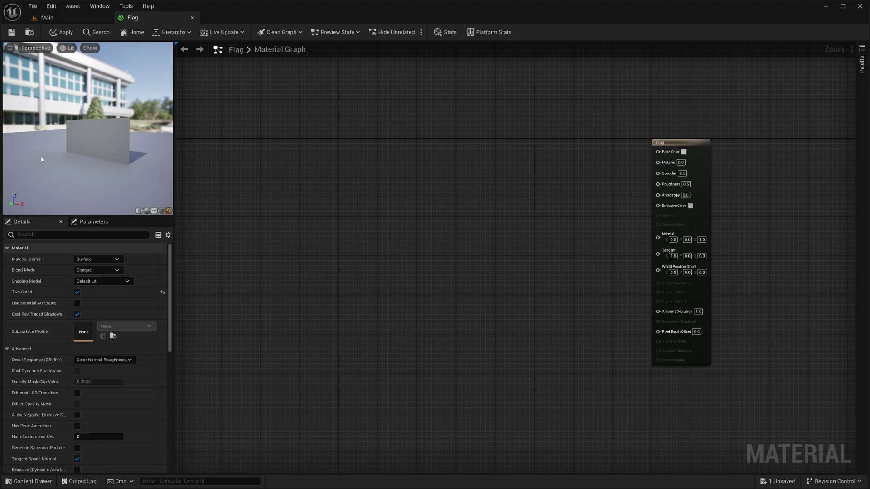
Add a Constant3Vector node and set its red and green channels to 1
{"action": "mouse_move", "coordinate": [677, 154]}
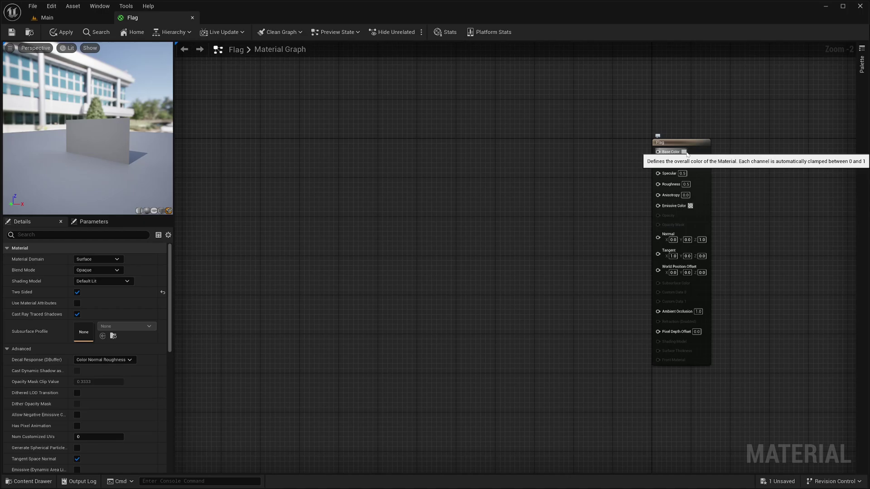
{"action": "left_click", "coordinate": [519, 143]}
{"action": "scroll", "coordinate": [519, 144], "scroll_direction": "up", "scroll_amount": 2}
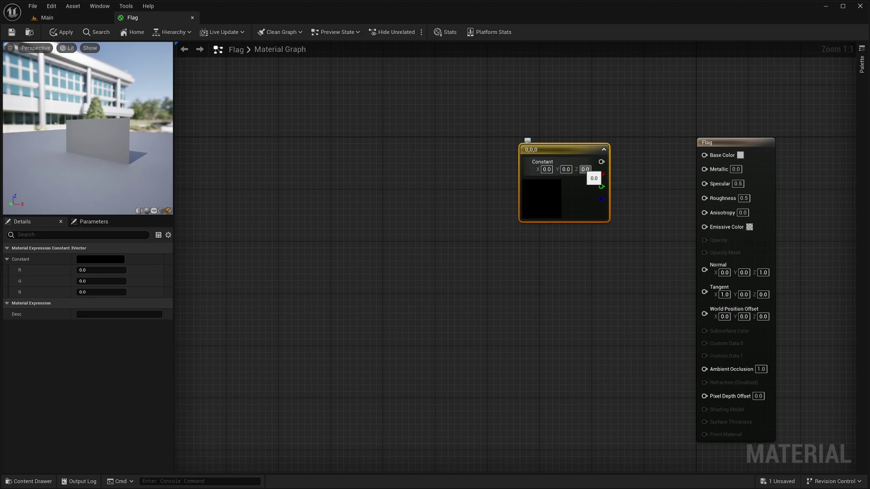
{"action": "left_click", "coordinate": [548, 170]}
{"action": "type", "text": "1"}
{"action": "key", "text": "Return"}
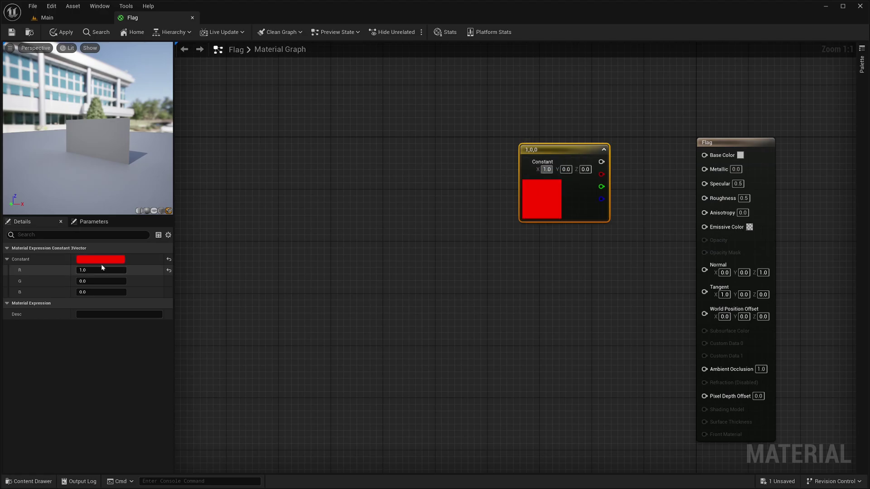
{"action": "left_click", "coordinate": [100, 282]}
{"action": "type", "text": "1"}
{"action": "key", "text": "Return"}
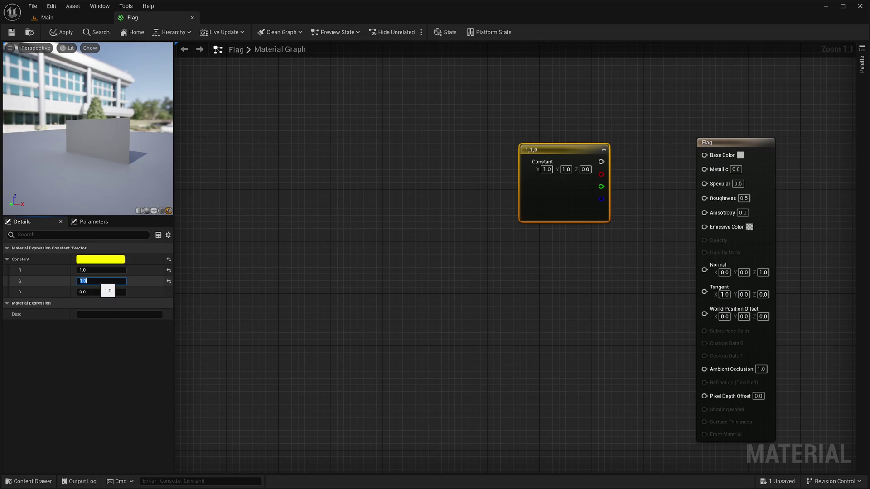
Change the constant to orange (1, 0.213, 0) and wire it into Base Color
{"action": "left_click", "coordinate": [113, 257]}
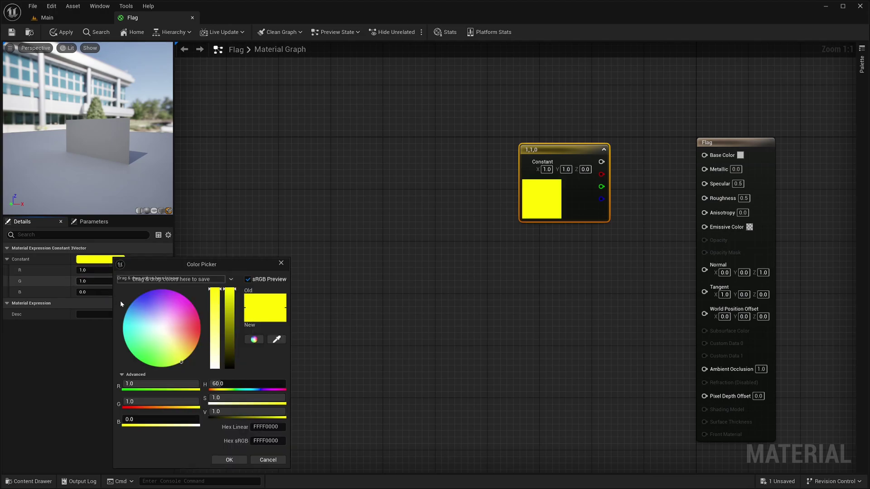
{"action": "left_click", "coordinate": [200, 337]}
{"action": "left_click", "coordinate": [239, 462]}
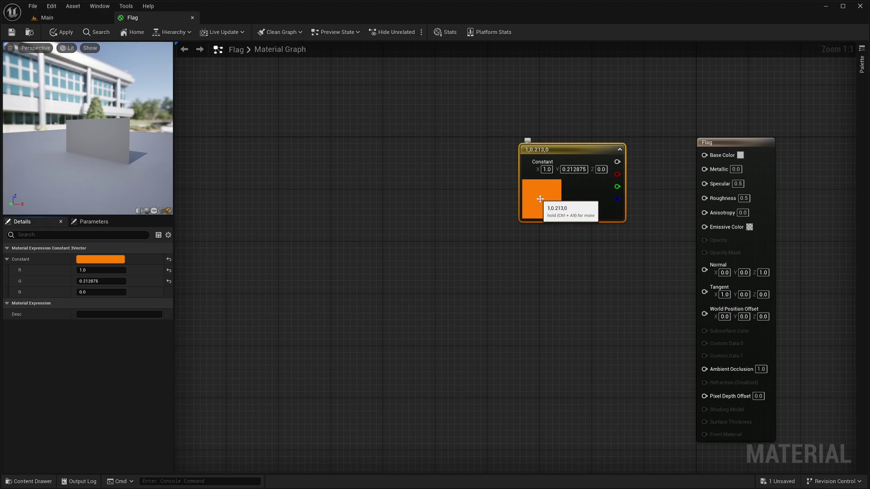
{"action": "left_click", "coordinate": [619, 150]}
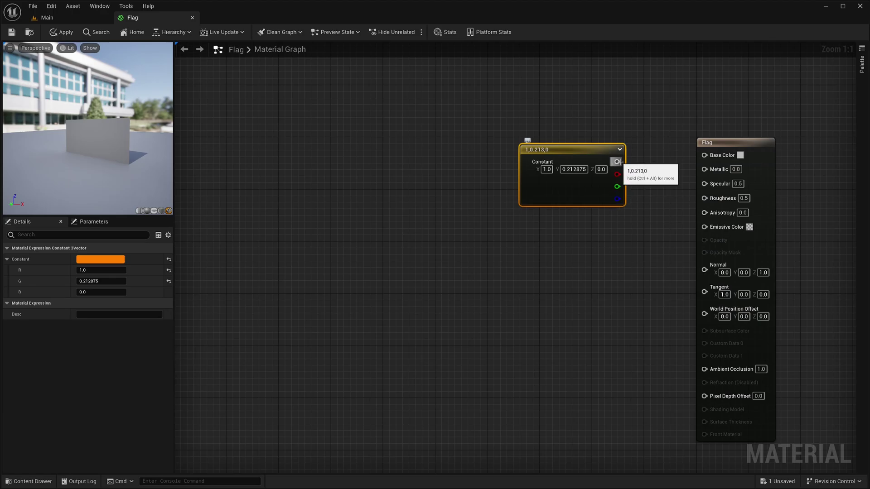
{"action": "left_click_drag", "start_coordinate": [619, 162], "coordinate": [703, 155]}
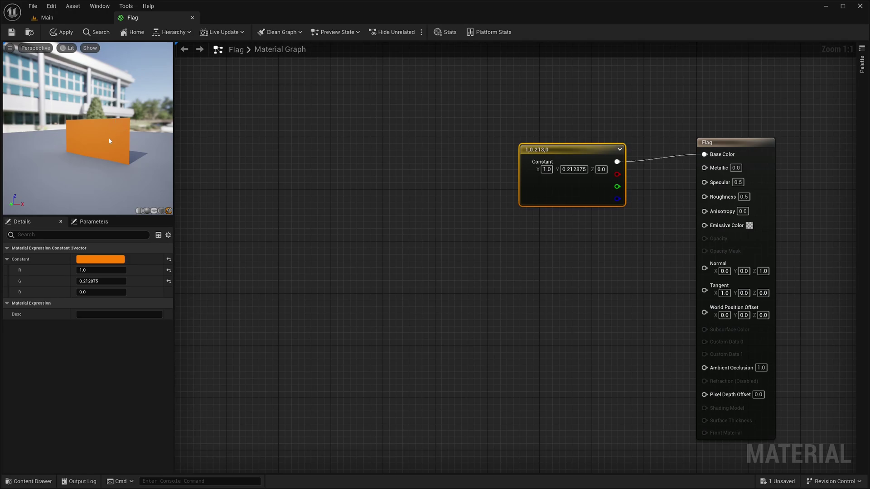
Disconnect the orange constant from Base Color and delete the node
{"action": "left_click", "coordinate": [649, 161], "text": "alt"}
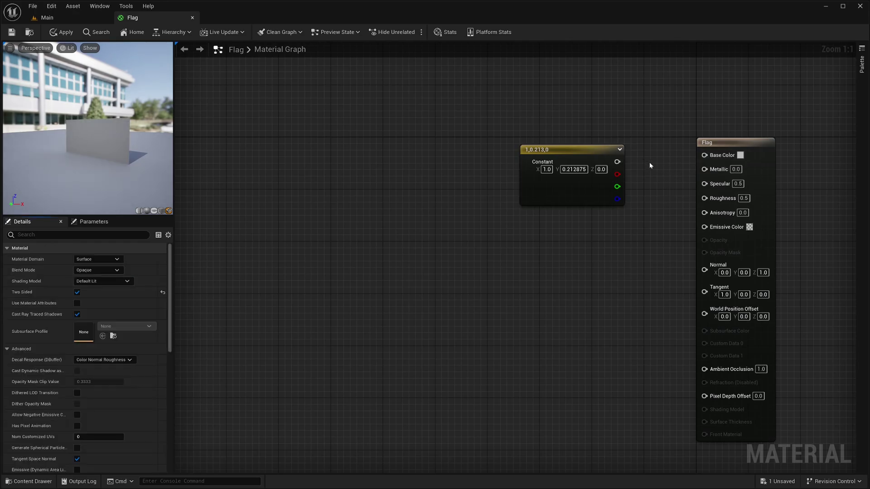
{"action": "left_click", "coordinate": [579, 159]}
{"action": "key", "text": "Delete"}
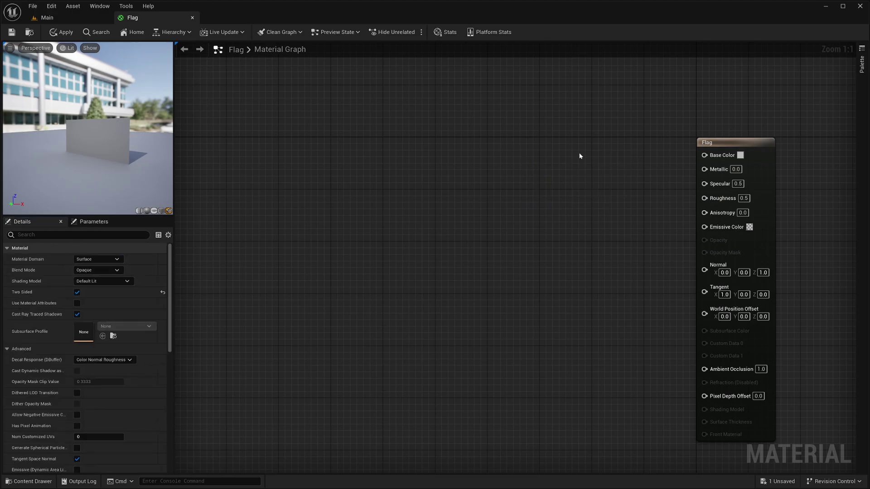
Add the lion_logo texture from the Content Drawer and connect its RGB to Base Color
{"action": "left_click", "coordinate": [13, 484]}
{"action": "left_click", "coordinate": [47, 358]}
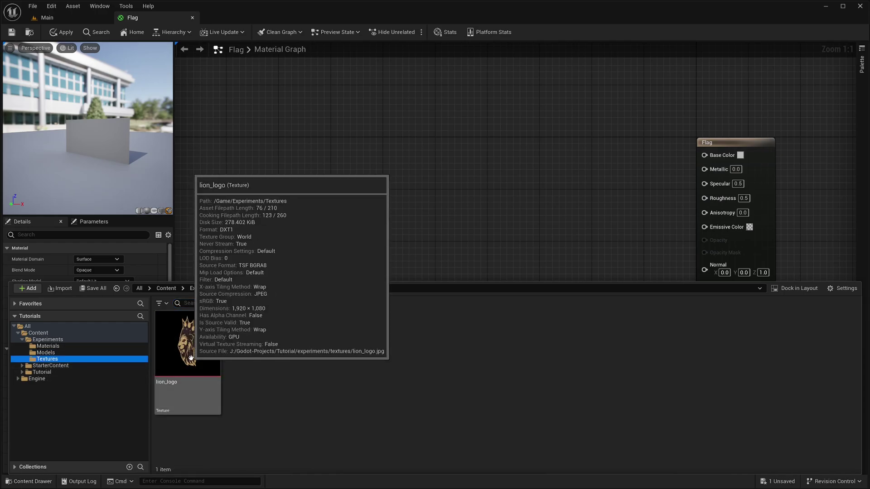
{"action": "left_click_drag", "start_coordinate": [190, 358], "coordinate": [491, 164]}
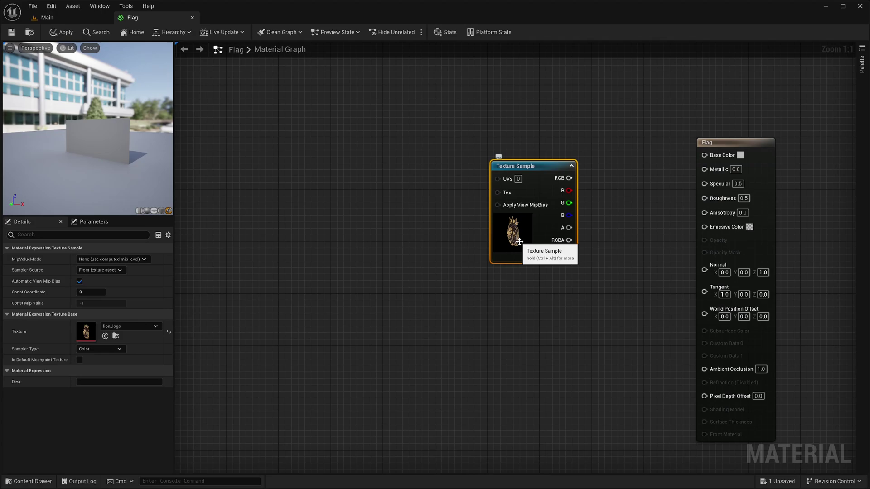
{"action": "left_click_drag", "start_coordinate": [569, 178], "coordinate": [704, 155]}
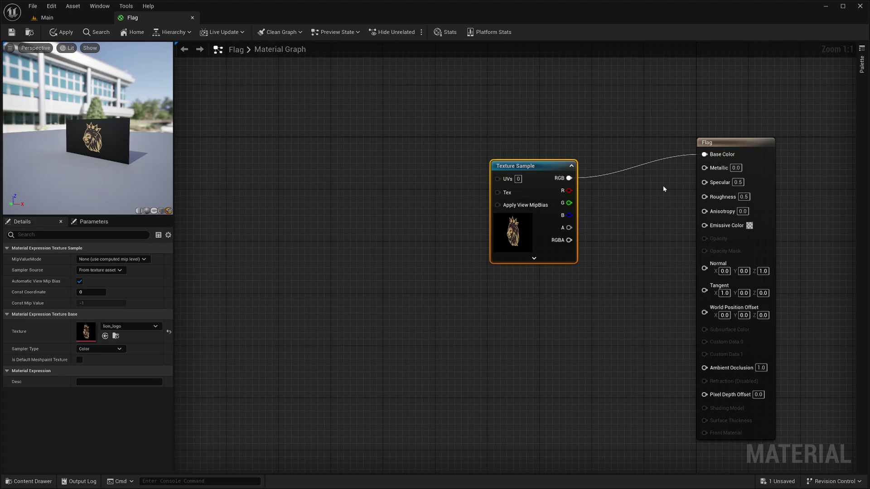
Convert the lion_logo Texture Sample into a parameter named Tex and apply the material
{"action": "right_click", "coordinate": [538, 168]}
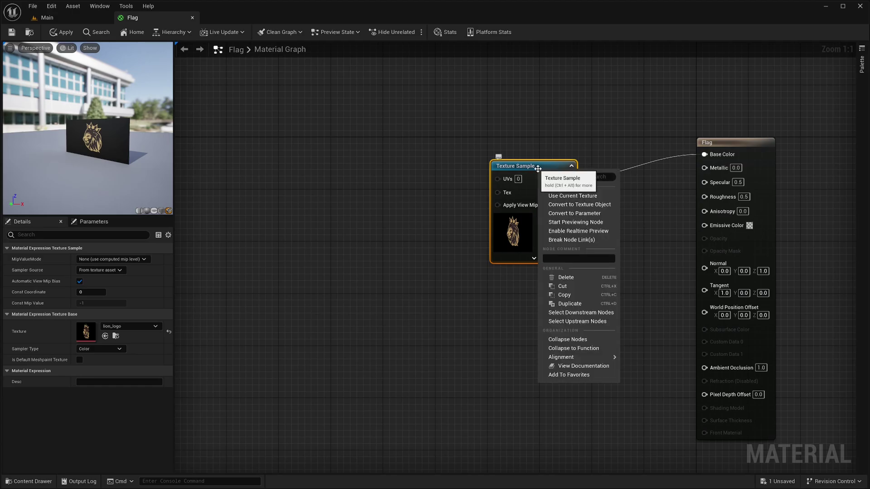
{"action": "left_click", "coordinate": [596, 214]}
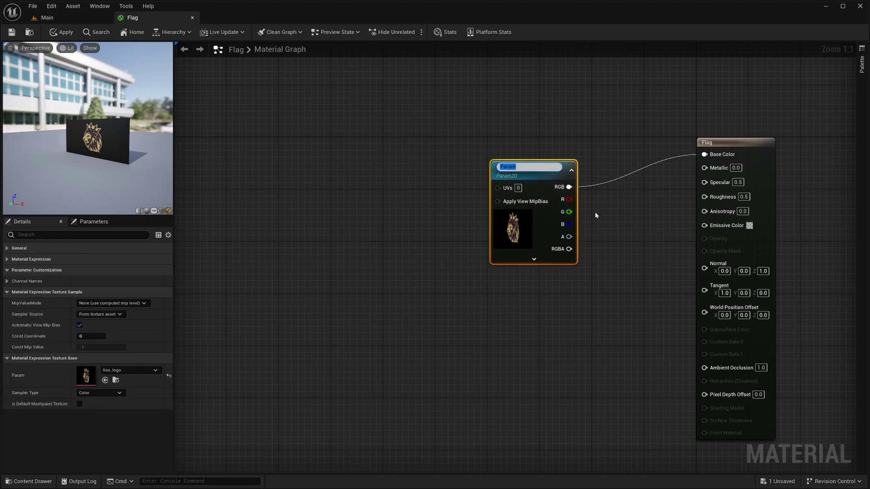
{"action": "type", "text": "Tex"}
{"action": "key", "text": "Return"}
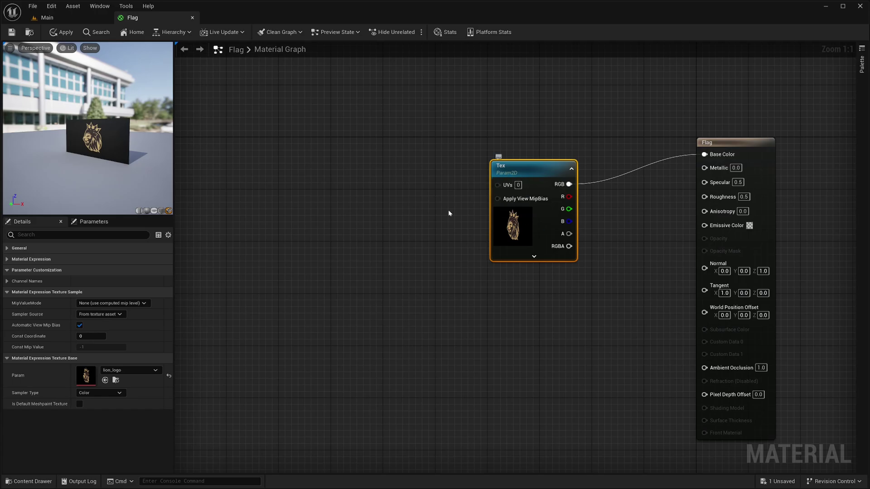
{"action": "left_click", "coordinate": [93, 221]}
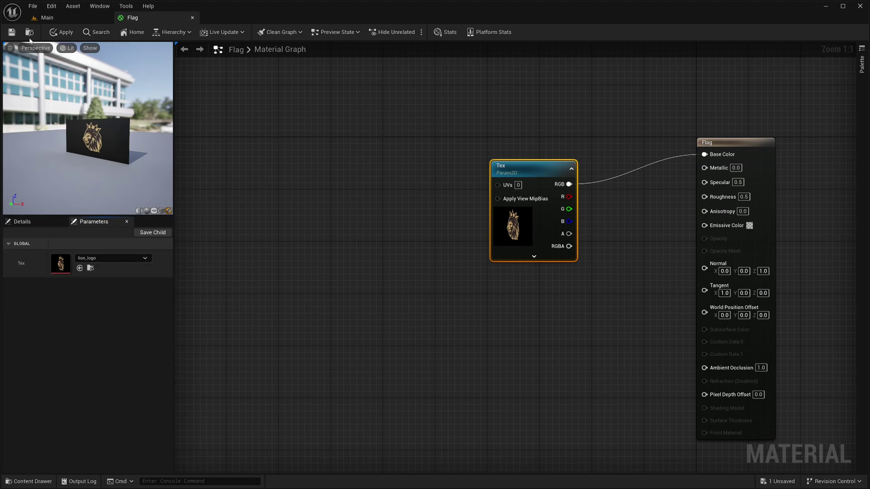
{"action": "left_click", "coordinate": [61, 32]}
Copy the flag to Flag2 beside the original and create the Flag_Inst material instance
{"action": "left_click", "coordinate": [66, 19]}
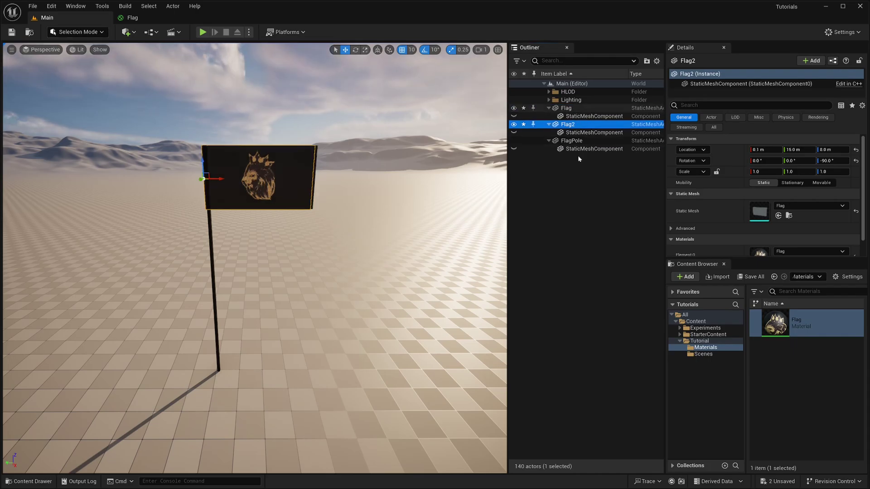
{"action": "left_click_drag", "start_coordinate": [231, 180], "coordinate": [379, 183], "text": "alt"}
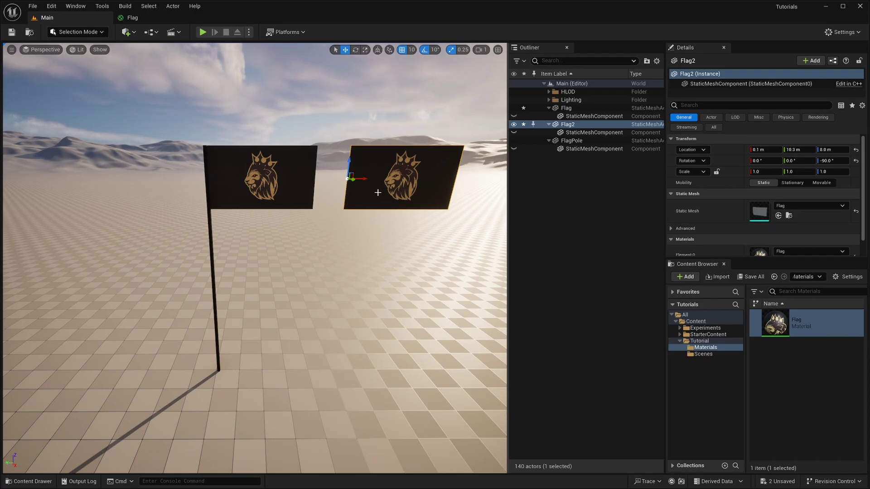
{"action": "right_click", "coordinate": [798, 326]}
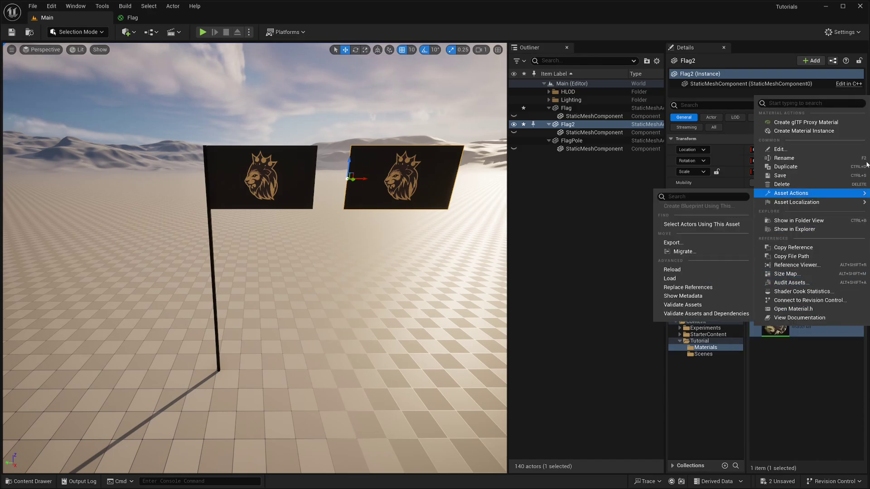
{"action": "left_click", "coordinate": [843, 131]}
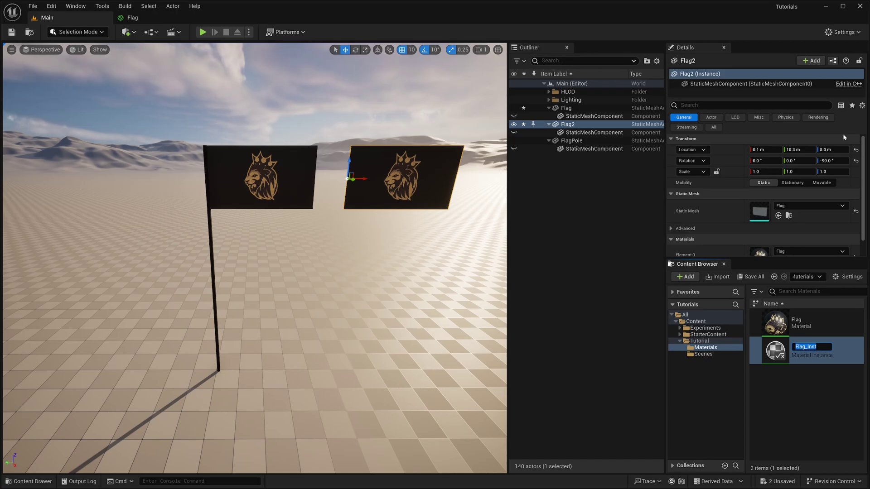
{"action": "key", "text": "Return"}
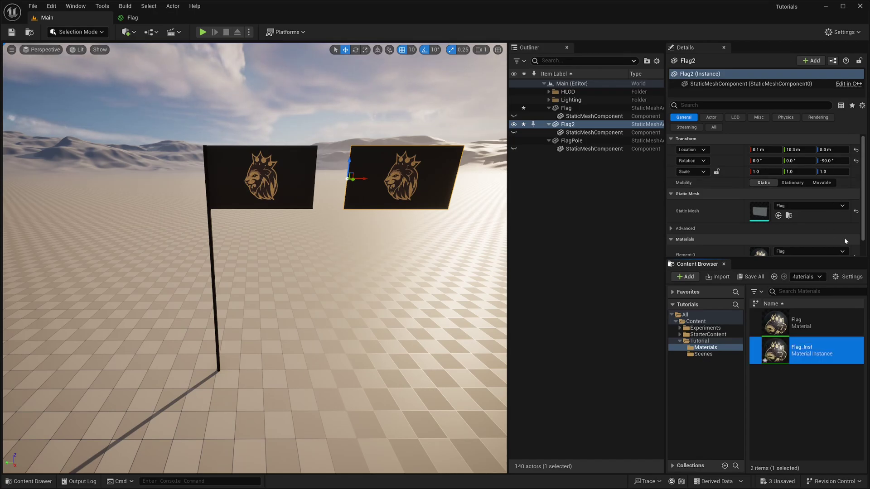
Override Flag_Inst's Tex parameter with Light_Point_Stationary_Statics and return to the Main level
{"action": "double_click", "coordinate": [818, 353]}
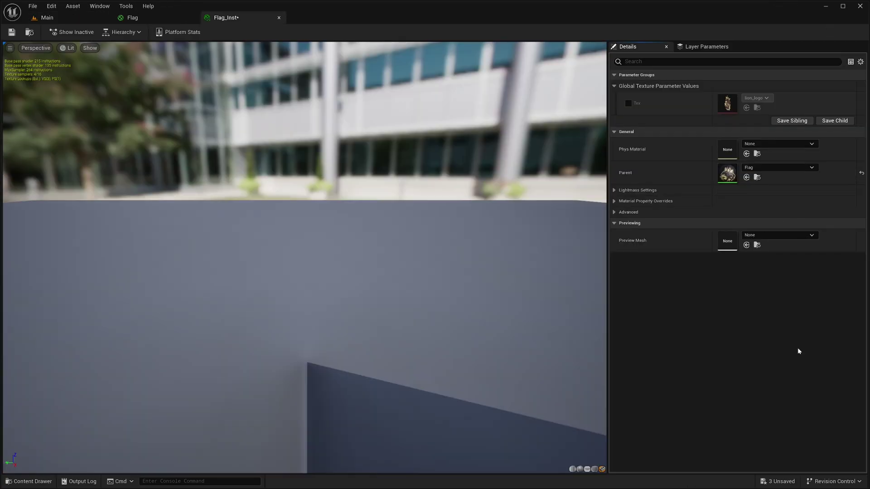
{"action": "scroll", "coordinate": [252, 342], "scroll_direction": "down", "scroll_amount": 6}
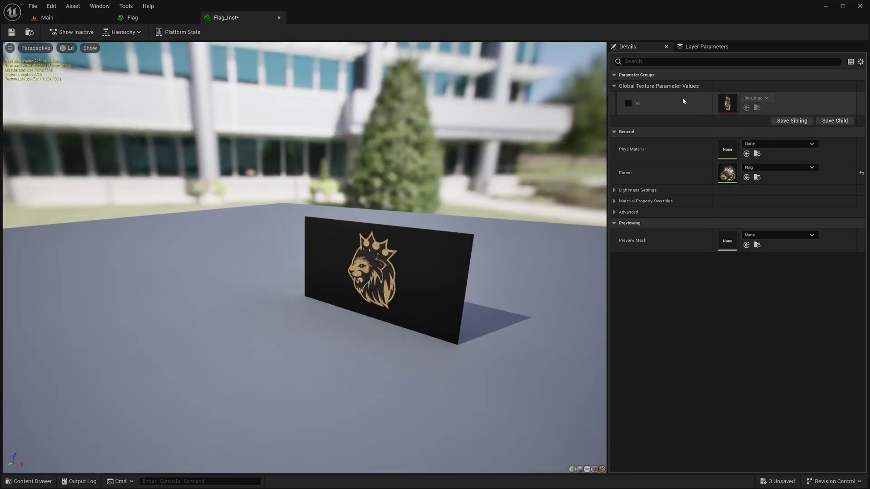
{"action": "left_click", "coordinate": [629, 104]}
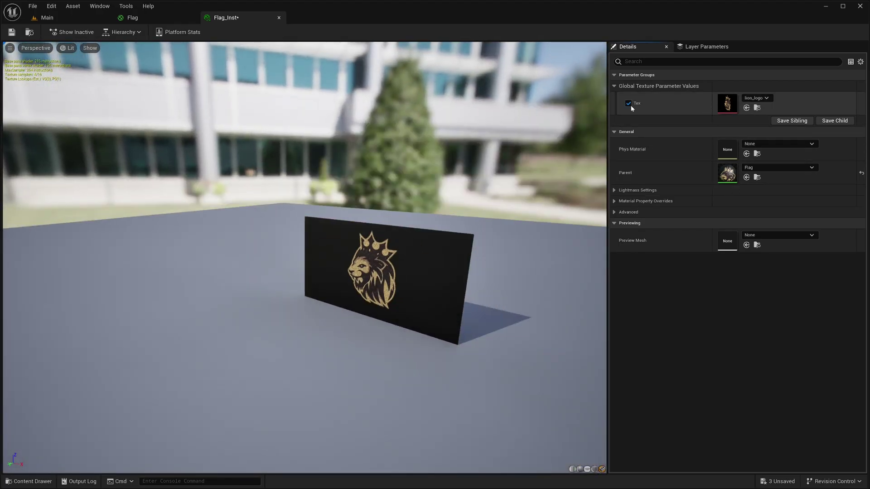
{"action": "left_click", "coordinate": [756, 98]}
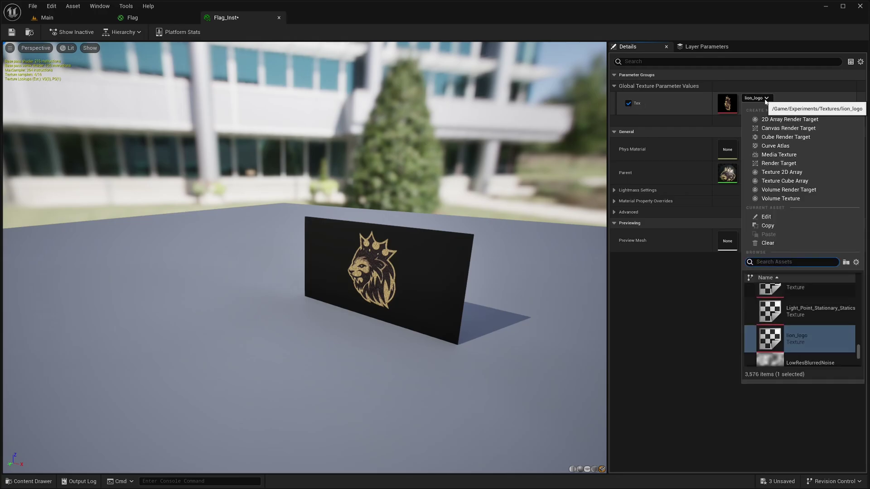
{"action": "left_click", "coordinate": [797, 322]}
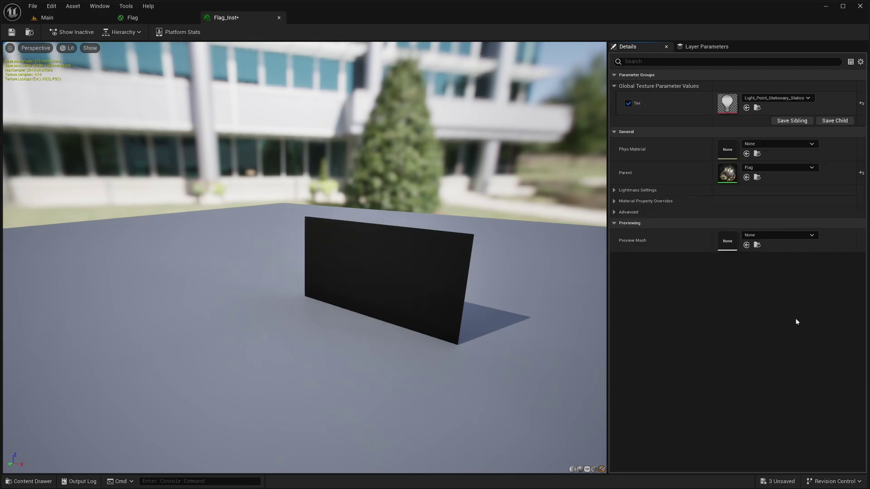
{"action": "left_click", "coordinate": [47, 17]}
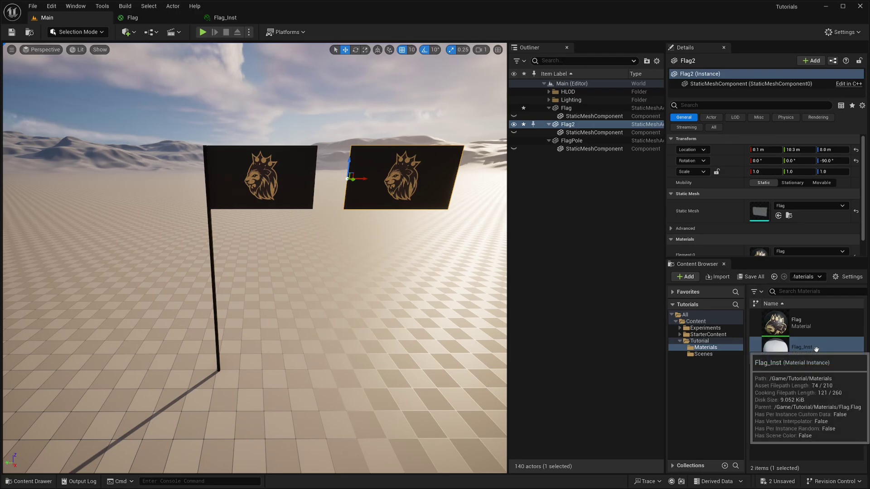
Assign Flag_Inst as the second flag's Element 0 material
{"action": "left_click_drag", "start_coordinate": [811, 353], "coordinate": [804, 250]}
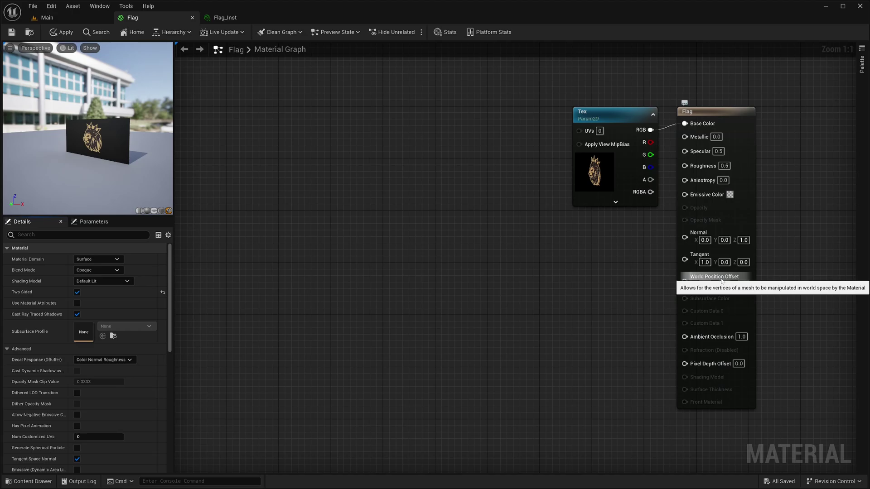
Wire a Constant3Vector of (50, 0, 0) into the Flag material's World Position Offset and save
{"action": "left_click", "coordinate": [540, 257]}
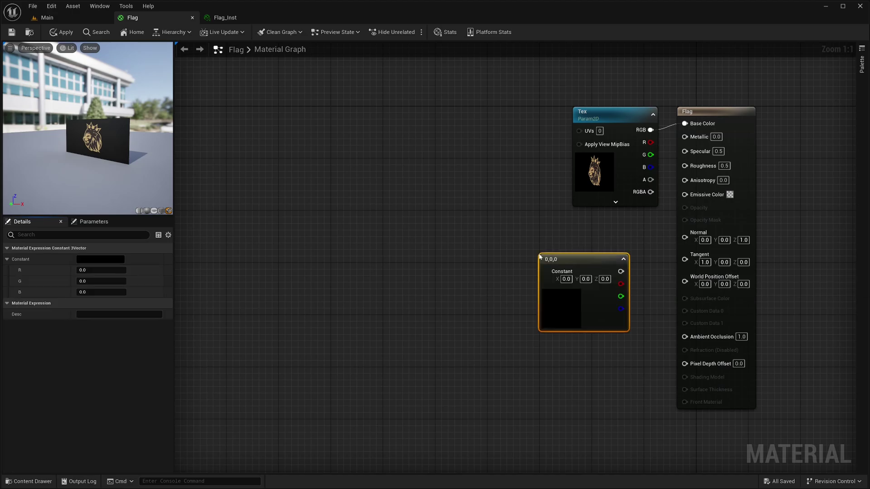
{"action": "left_click", "coordinate": [565, 279]}
{"action": "type", "text": "50"}
{"action": "key", "text": "Return"}
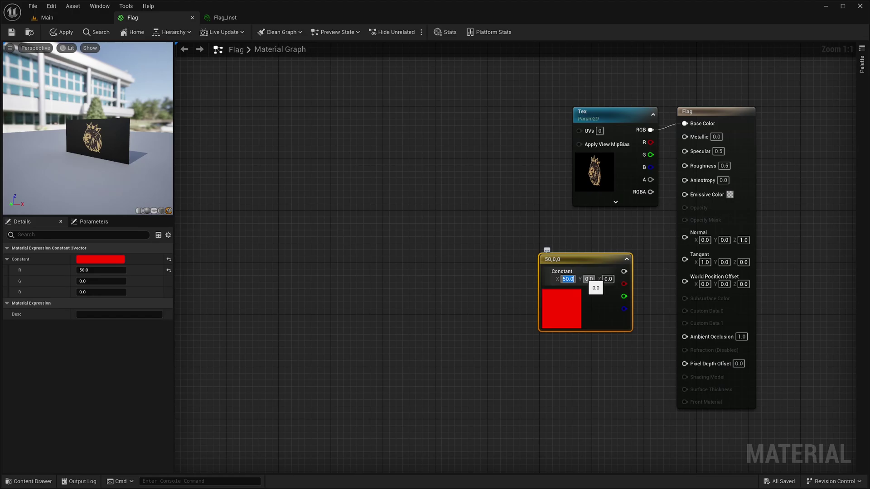
{"action": "left_click_drag", "start_coordinate": [624, 271], "coordinate": [684, 281]}
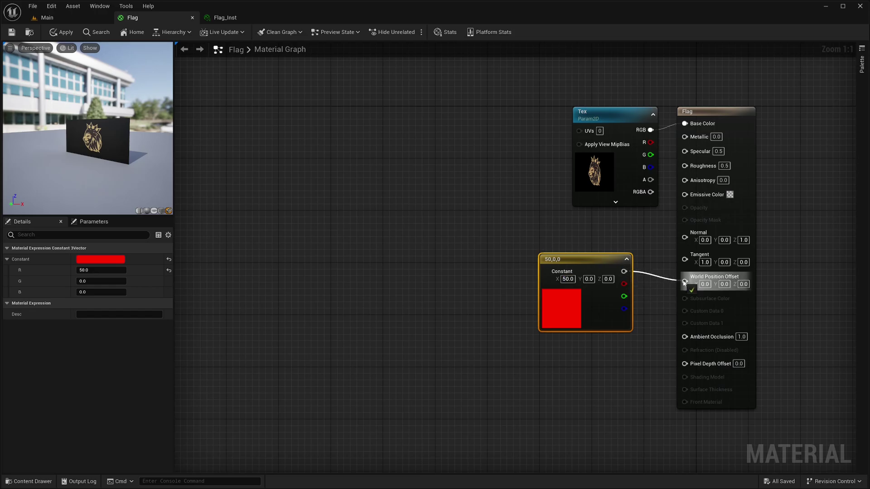
{"action": "left_click", "coordinate": [12, 32]}
Check the shifted flag on the Main level, then delete the 50,0,0 constant node from the graph
{"action": "left_click", "coordinate": [47, 18]}
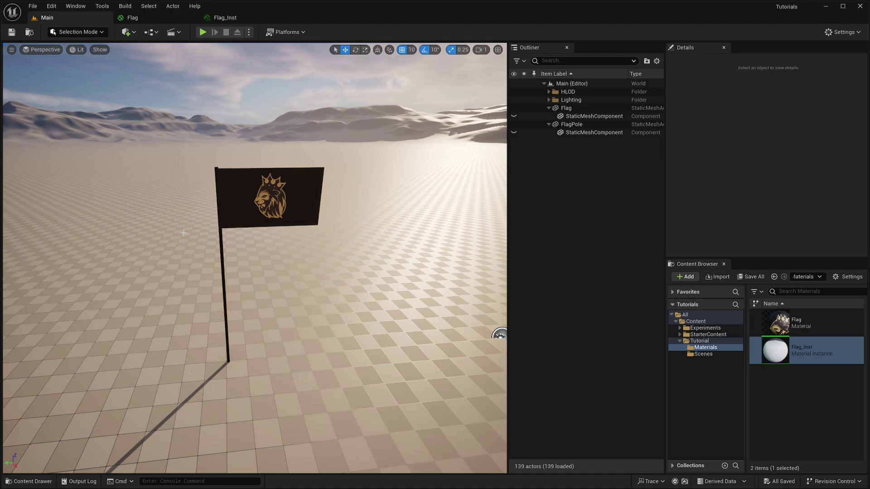
{"action": "left_click_drag", "start_coordinate": [499, 335], "coordinate": [367, 221], "text": "alt"}
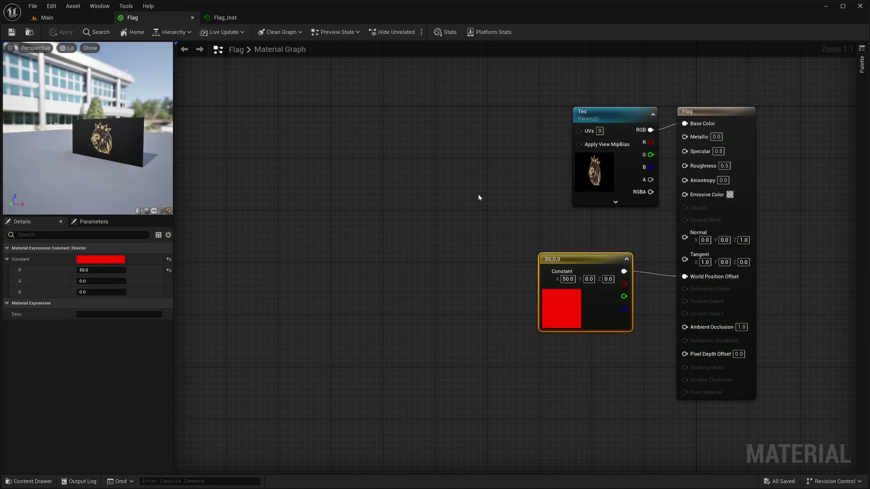
{"action": "left_click", "coordinate": [636, 112]}
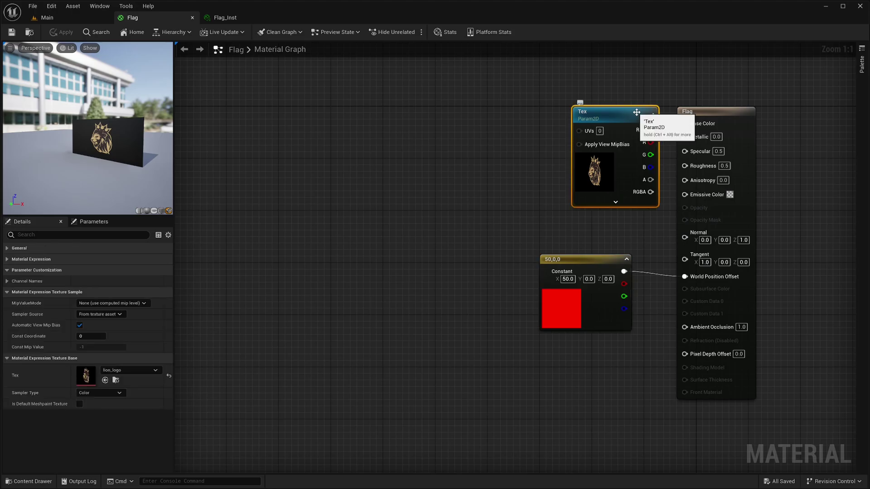
{"action": "left_click", "coordinate": [600, 261]}
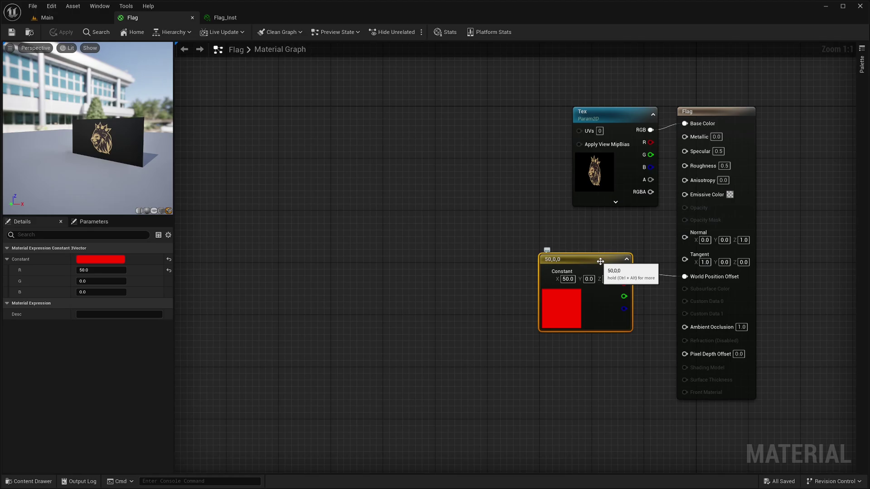
{"action": "left_click_drag", "start_coordinate": [624, 272], "coordinate": [684, 276]}
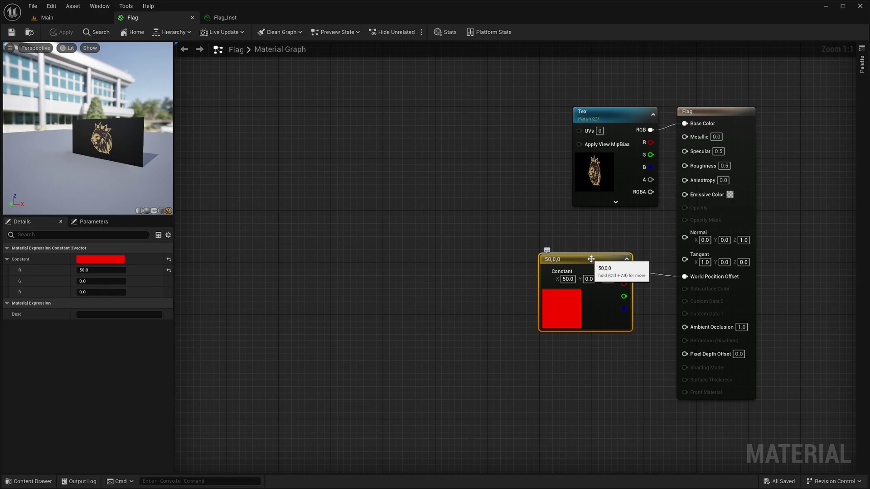
{"action": "key", "text": "Delete"}
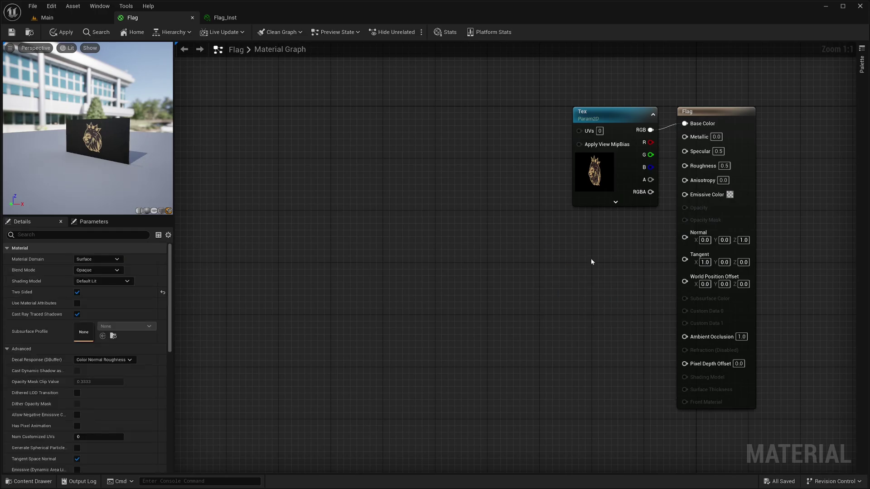
{"action": "right_click_drag", "start_coordinate": [400, 289], "coordinate": [463, 288]}
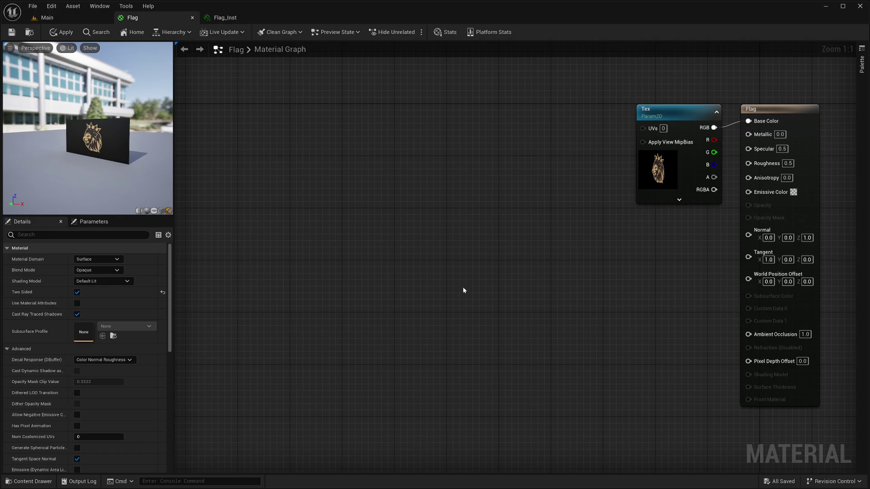
Add a LocalPosition node to the empty graph area using the 'pos' search
{"action": "right_click", "coordinate": [227, 272]}
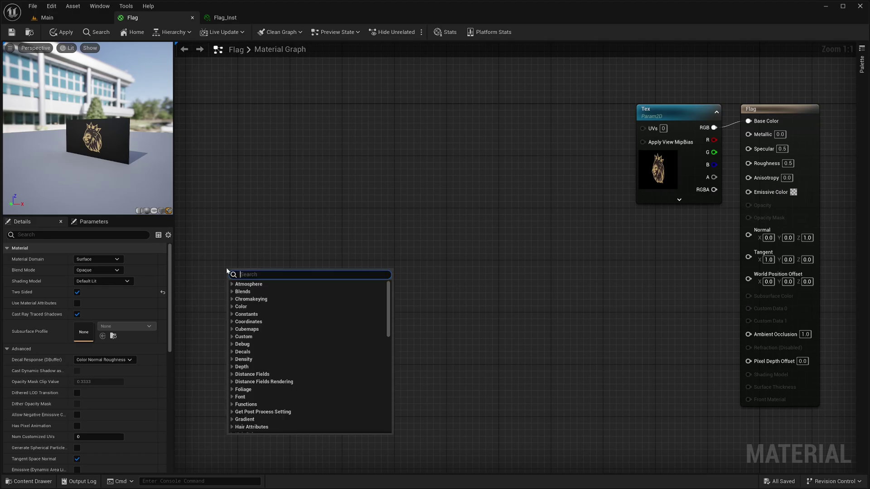
{"action": "type", "text": "pos"}
{"action": "key", "text": "Return"}
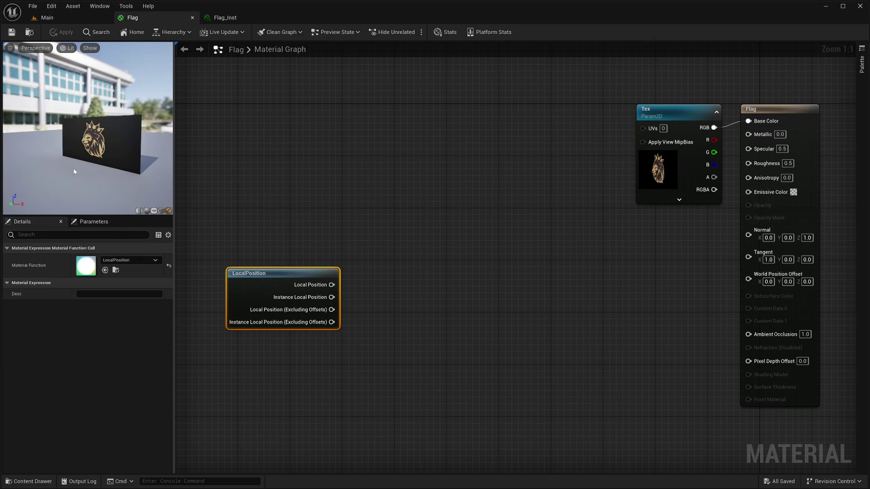
Hide the preview background, view the mesh in wireframe, then restore lit shading and background
{"action": "left_click", "coordinate": [90, 48]}
{"action": "left_click", "coordinate": [106, 86]}
{"action": "key", "text": "alt+2"}
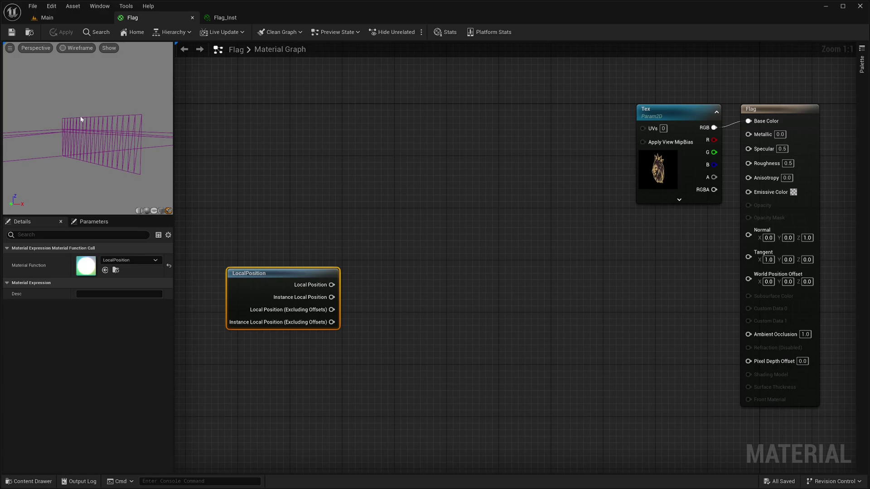
{"action": "key", "text": "alt+4"}
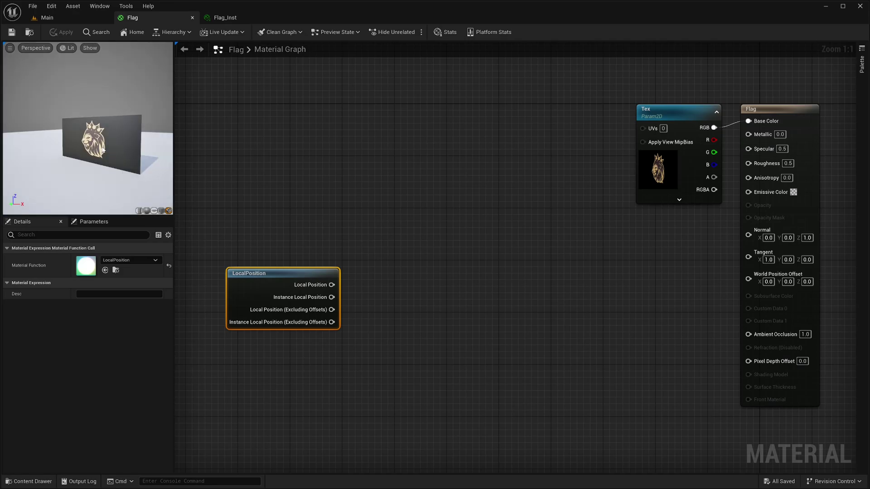
{"action": "left_click", "coordinate": [91, 48]}
{"action": "left_click", "coordinate": [107, 76]}
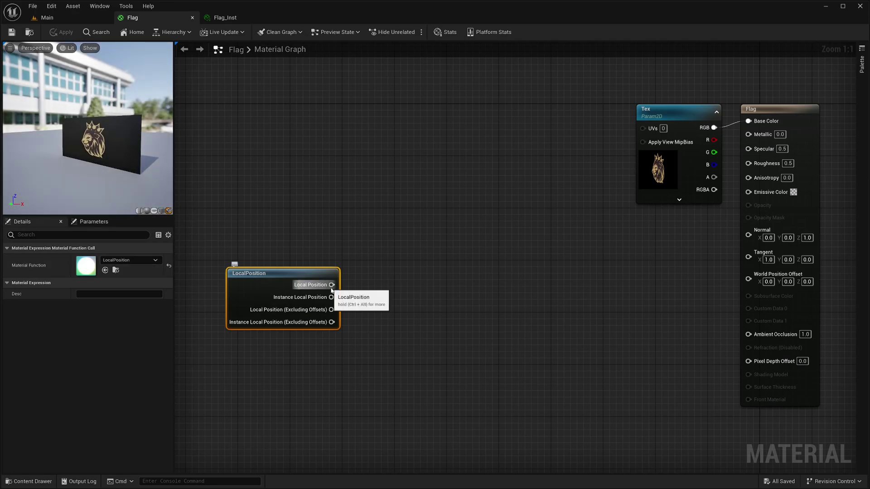
Add a SplitComponents node wired from Local Position's output and move it up-left
{"action": "left_click_drag", "start_coordinate": [331, 285], "coordinate": [397, 266]}
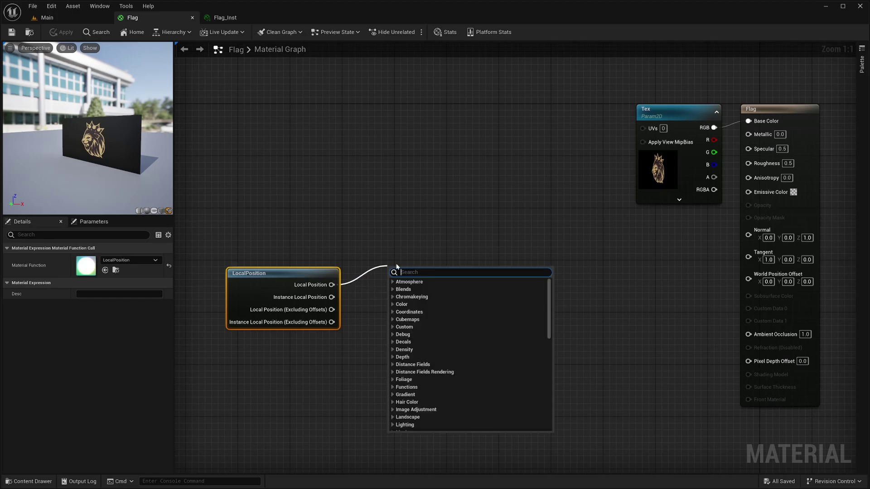
{"action": "type", "text": "spli"}
{"action": "key", "text": "Down"}
{"action": "key", "text": "Return"}
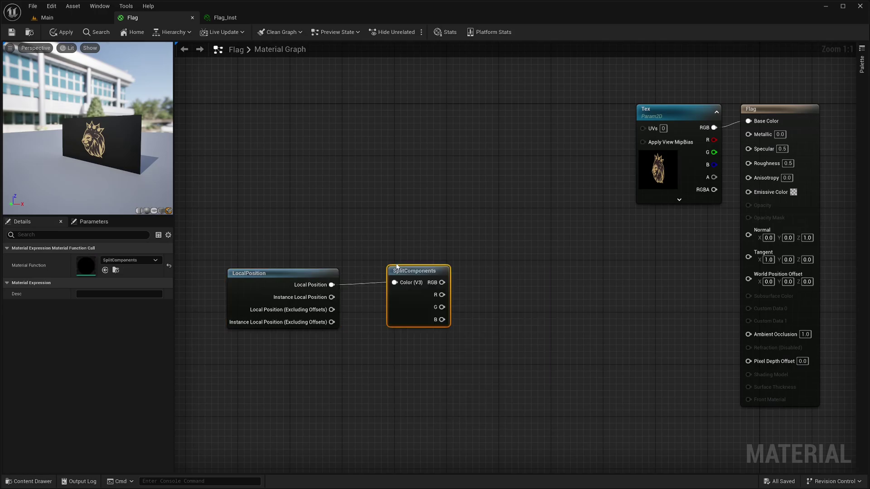
{"action": "left_click_drag", "start_coordinate": [399, 277], "coordinate": [380, 229]}
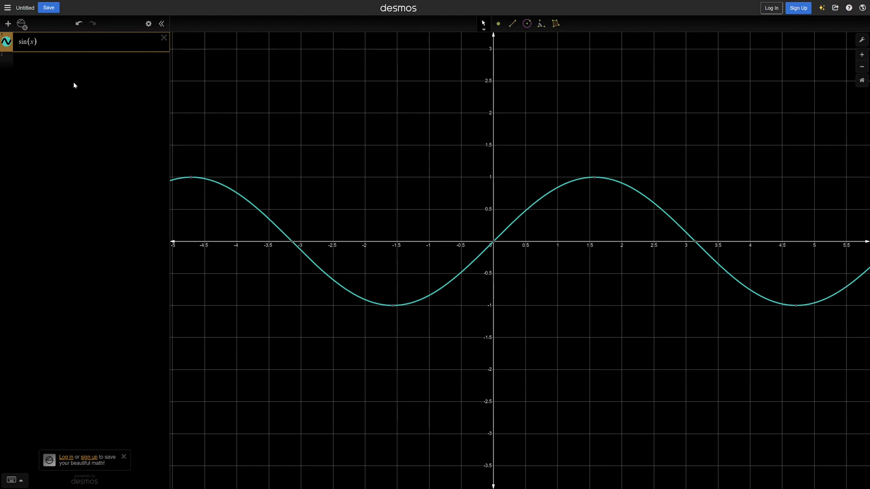
Edit the Desmos expression from sin(x) to sin(x*3)*2
{"action": "type", "text": "*3"}
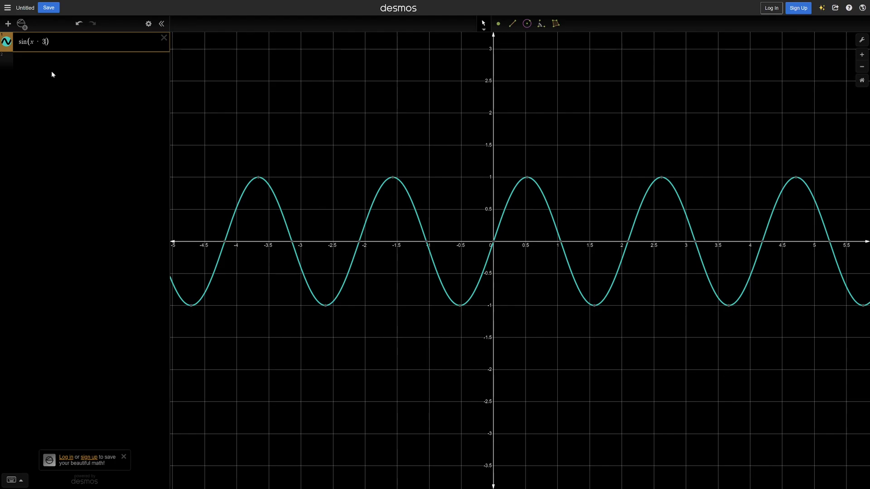
{"action": "type", "text": "*2"}
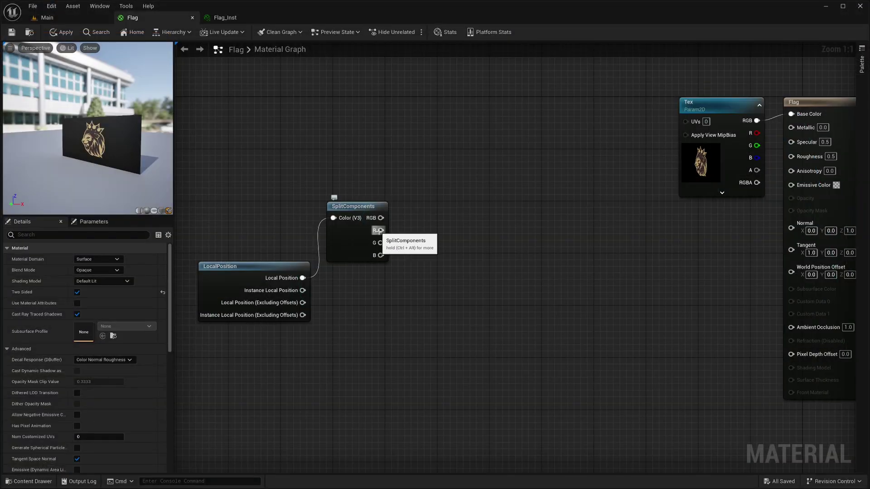
Add a Multiply node fed by SplitComponents' R output
{"action": "left_click_drag", "start_coordinate": [380, 231], "coordinate": [416, 275]}
{"action": "type", "text": "multiply"}
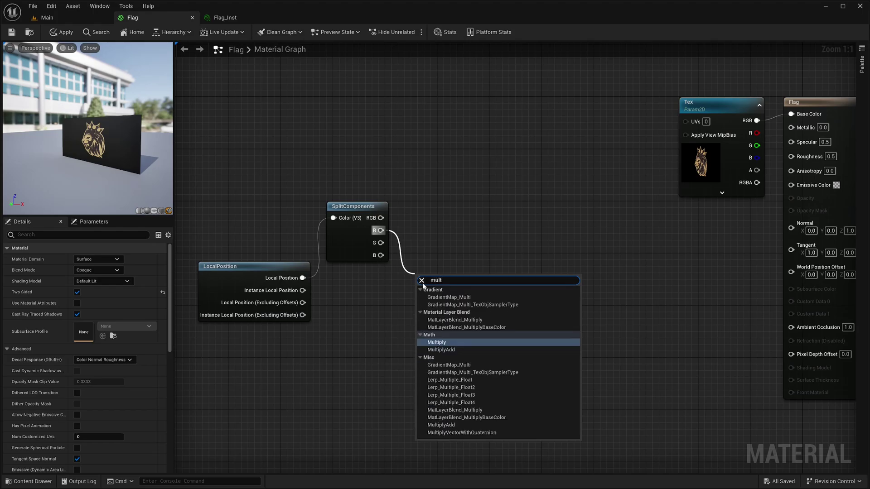
{"action": "key", "text": "Return"}
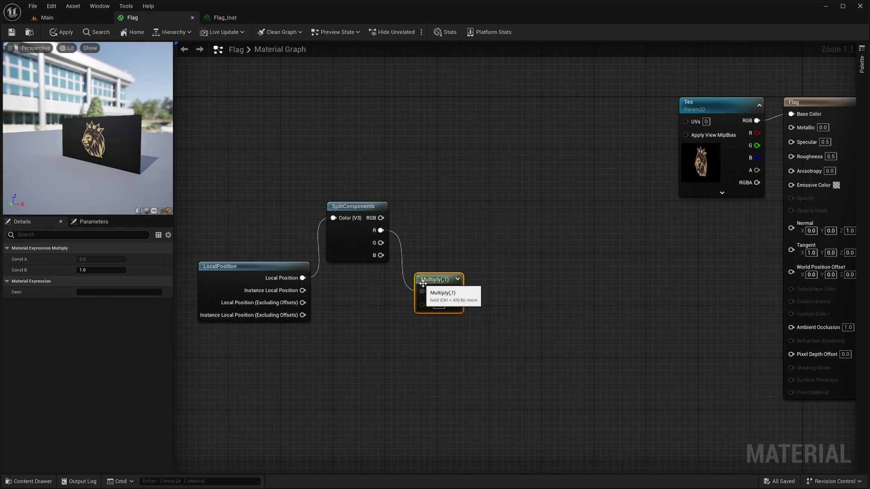
{"action": "left_click", "coordinate": [362, 382]}
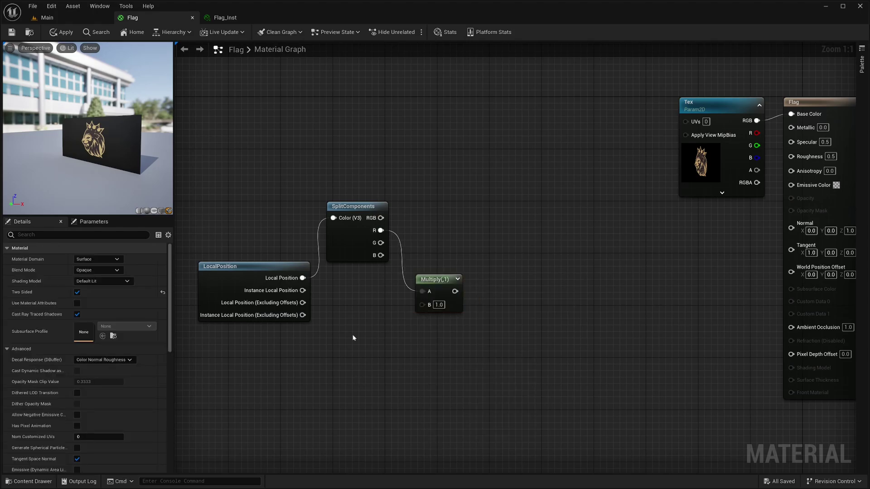
Create a Frequency scalar parameter with default 10 and feed it into the Multiply's B input
{"action": "right_click", "coordinate": [352, 332]}
{"action": "type", "text": "sca"}
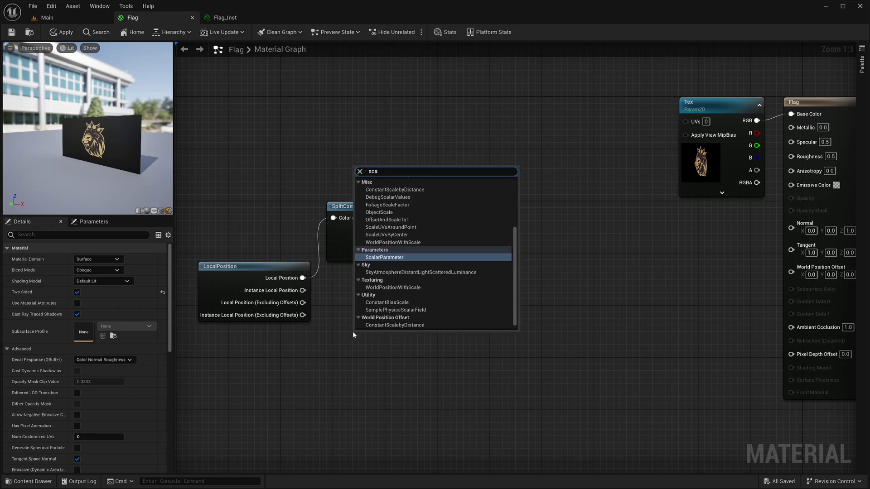
{"action": "key", "text": "Return"}
{"action": "type", "text": "Frequency"}
{"action": "key", "text": "Return"}
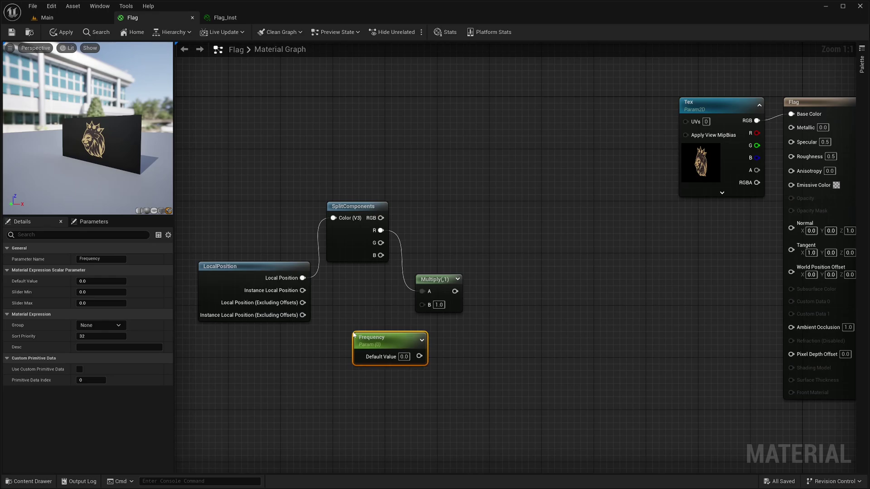
{"action": "left_click", "coordinate": [404, 356]}
{"action": "type", "text": "10"}
{"action": "key", "text": "Return"}
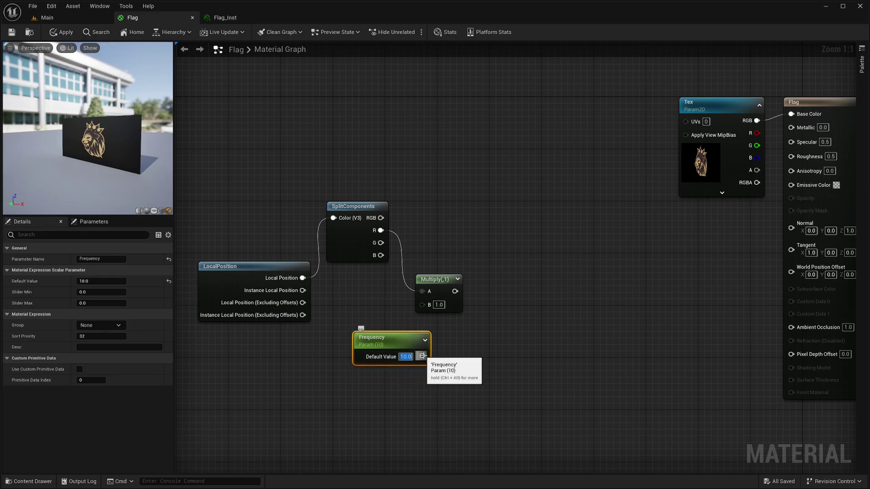
{"action": "left_click_drag", "start_coordinate": [423, 357], "coordinate": [423, 304]}
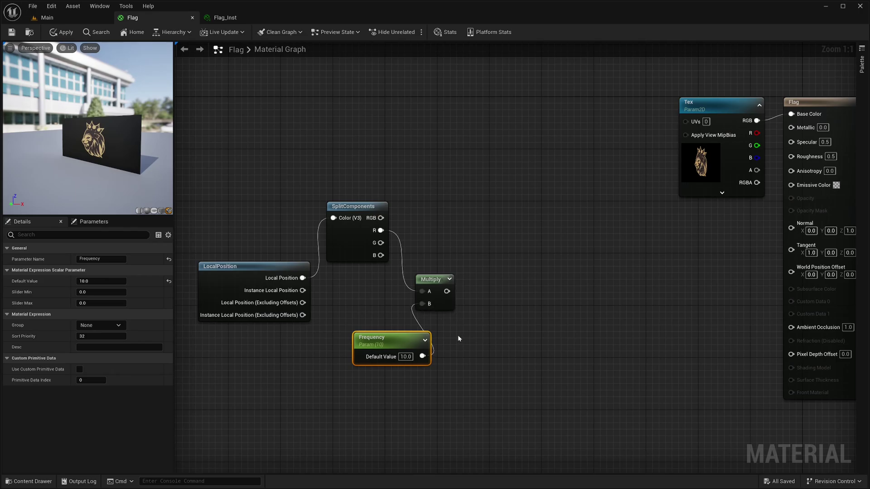
Pass the product through a Sine node and into a second Multiply node
{"action": "left_click_drag", "start_coordinate": [447, 291], "coordinate": [483, 290]}
{"action": "type", "text": "sine"}
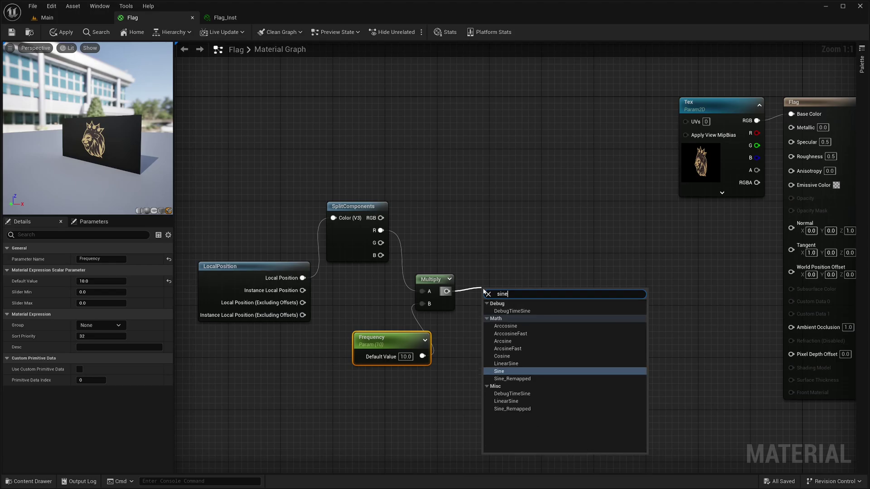
{"action": "key", "text": "Return"}
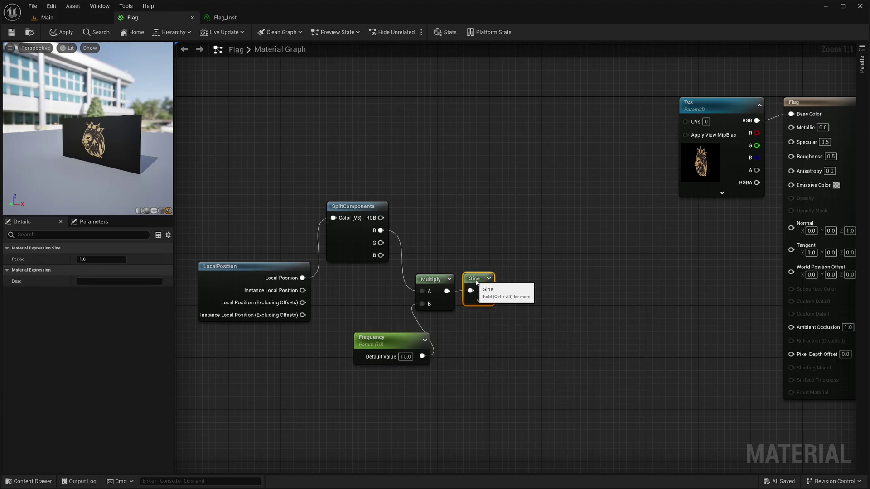
{"action": "left_click_drag", "start_coordinate": [486, 291], "coordinate": [519, 291]}
{"action": "type", "text": "mul"}
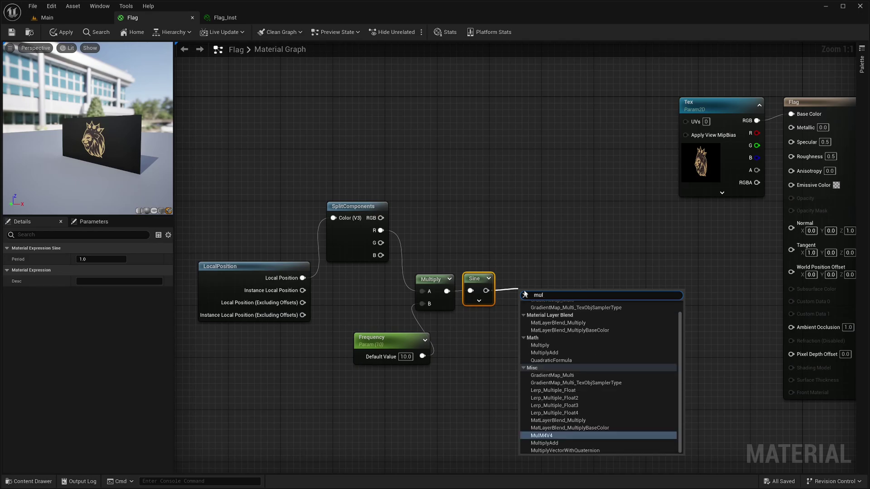
{"action": "type", "text": "t"}
{"action": "key", "text": "Return"}
{"action": "left_click_drag", "start_coordinate": [523, 288], "coordinate": [518, 281]}
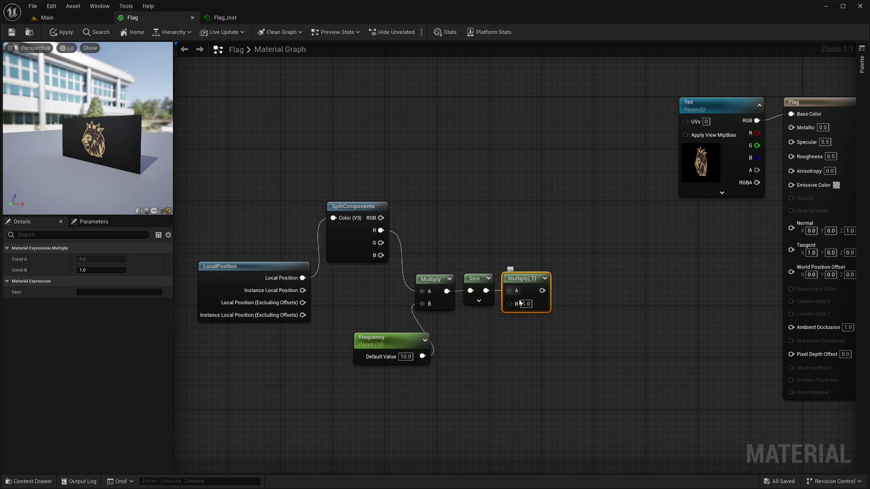
Create a Strength scalar parameter with default 20 and wire it into the second Multiply's B input
{"action": "right_click", "coordinate": [460, 358]}
{"action": "type", "text": "scalar"}
{"action": "key", "text": "Return"}
{"action": "type", "text": "Strength"}
{"action": "key", "text": "Return"}
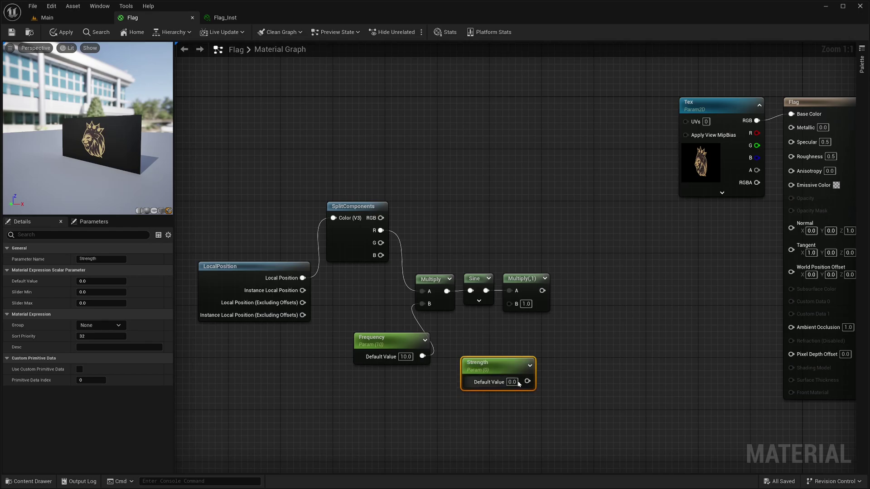
{"action": "type", "text": "20"}
{"action": "key", "text": "Return"}
{"action": "left_click_drag", "start_coordinate": [530, 381], "coordinate": [504, 306]}
{"action": "left_click_drag", "start_coordinate": [496, 369], "coordinate": [484, 344]}
{"action": "left_click", "coordinate": [489, 372]}
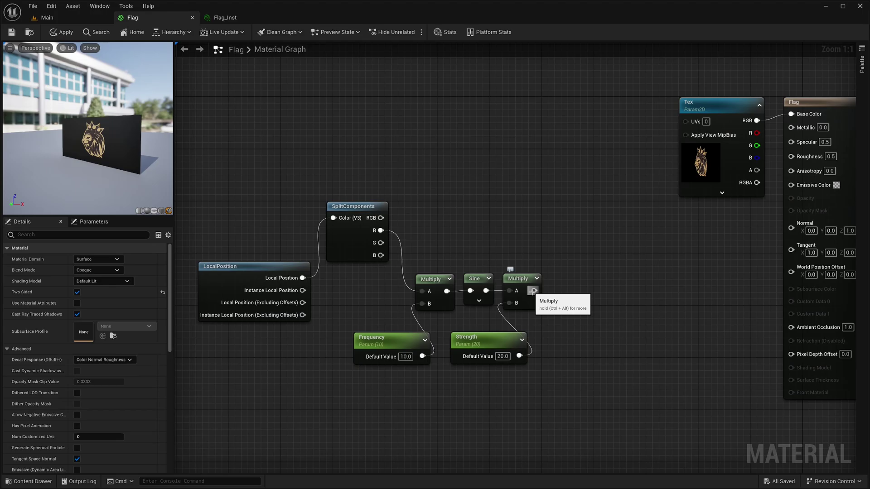
Add an AppendMany node taking SplitComponents R and B, with the scaled sine as G
{"action": "right_click", "coordinate": [571, 217]}
{"action": "type", "text": "appe"}
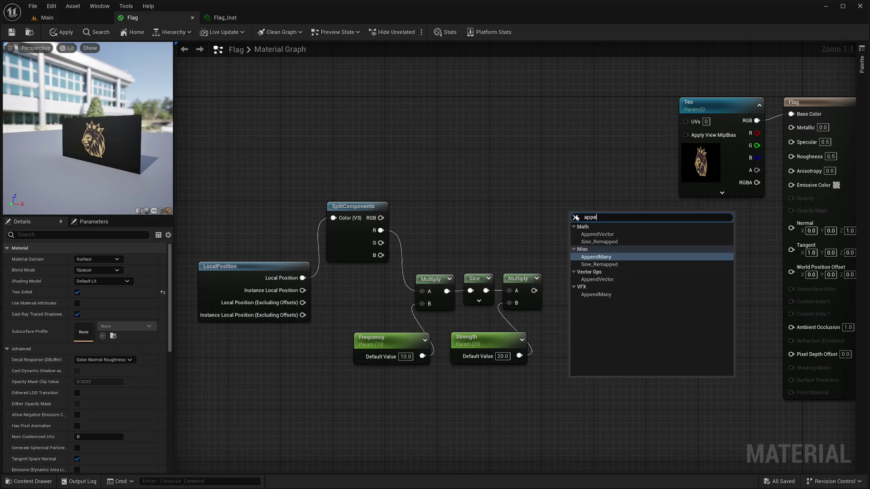
{"action": "key", "text": "Return"}
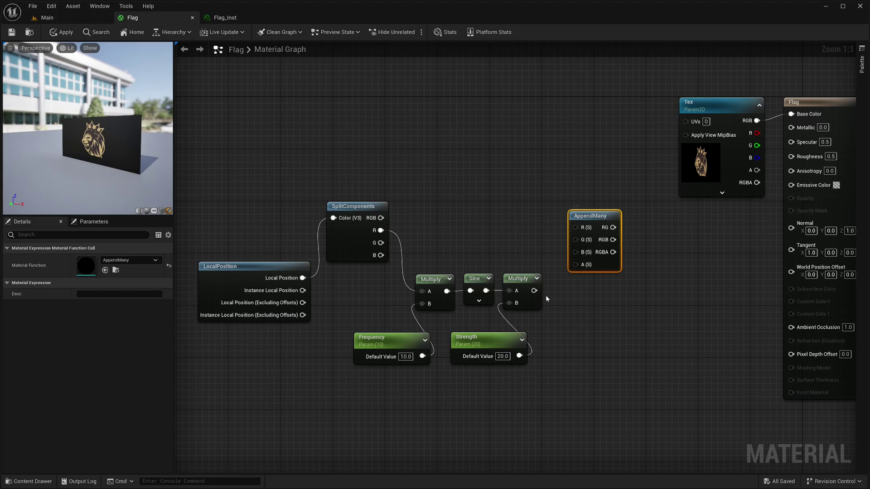
{"action": "left_click_drag", "start_coordinate": [534, 291], "coordinate": [574, 240]}
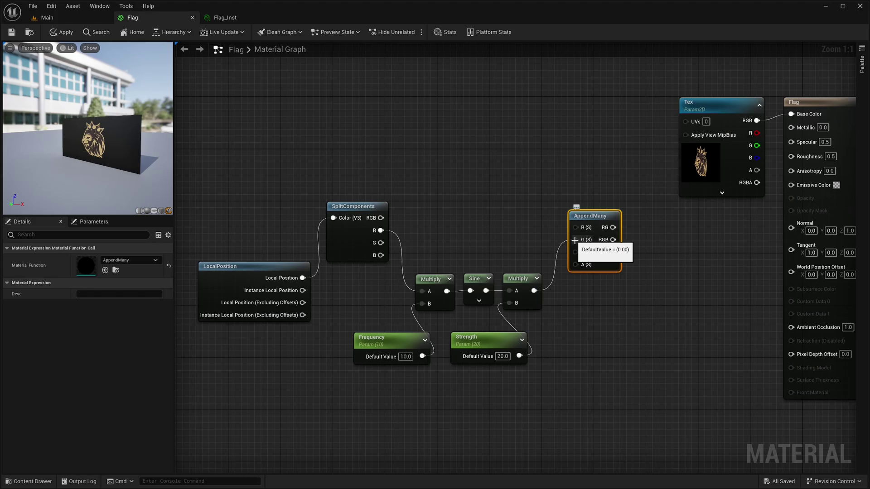
{"action": "left_click_drag", "start_coordinate": [380, 230], "coordinate": [574, 228]}
{"action": "left_click_drag", "start_coordinate": [380, 255], "coordinate": [575, 252]}
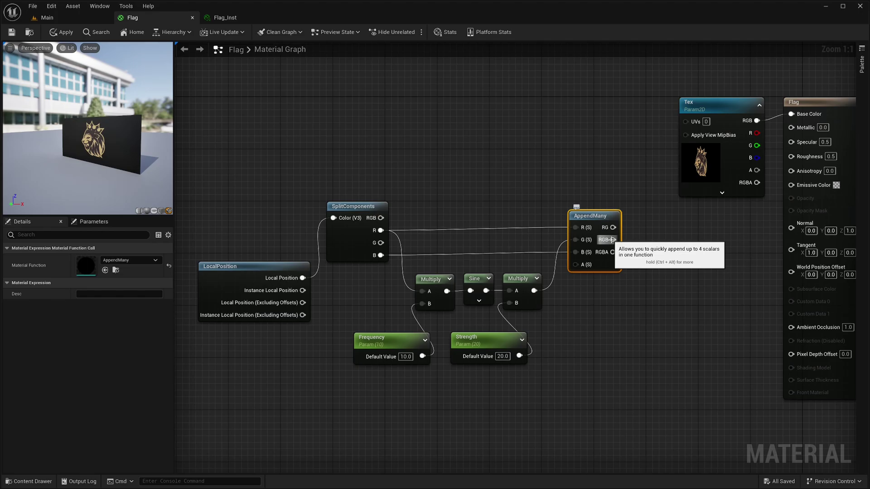
Add a Subtract node taking AppendMany's RGB minus Local Position (Excluding Offsets)
{"action": "left_click_drag", "start_coordinate": [611, 240], "coordinate": [645, 247]}
{"action": "type", "text": "sub"}
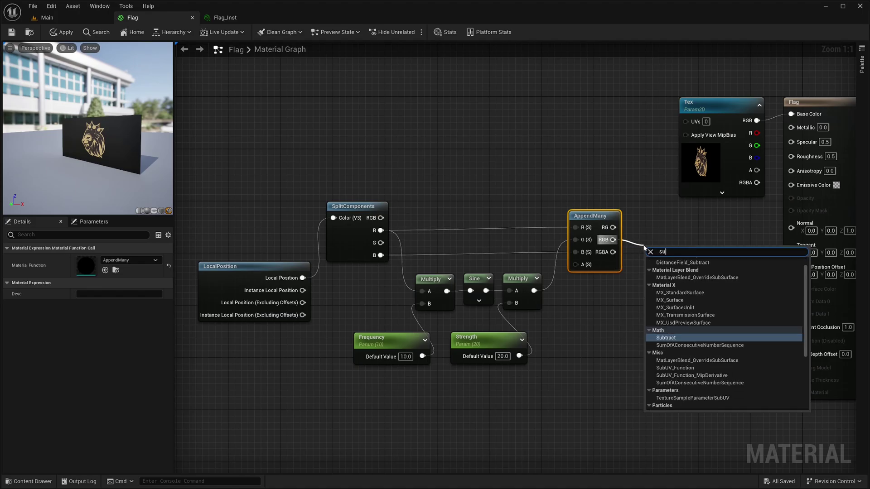
{"action": "key", "text": "Return"}
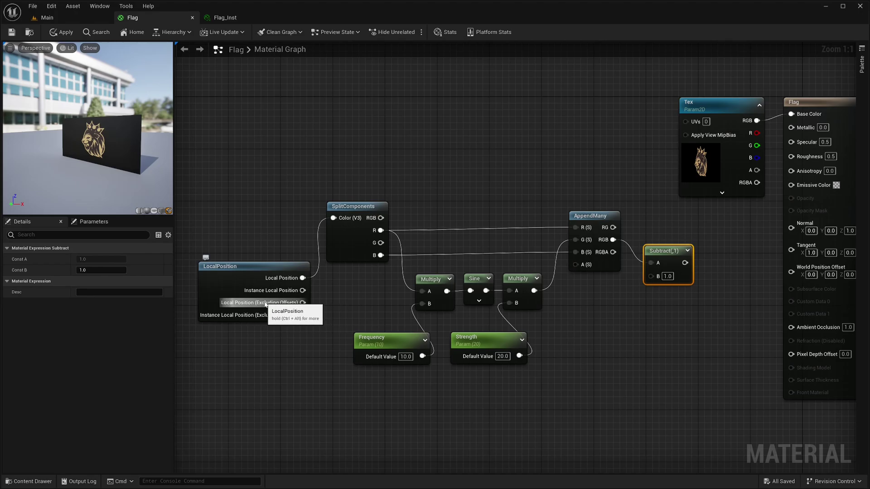
{"action": "left_click_drag", "start_coordinate": [265, 305], "coordinate": [650, 276]}
{"action": "key", "text": "q"}
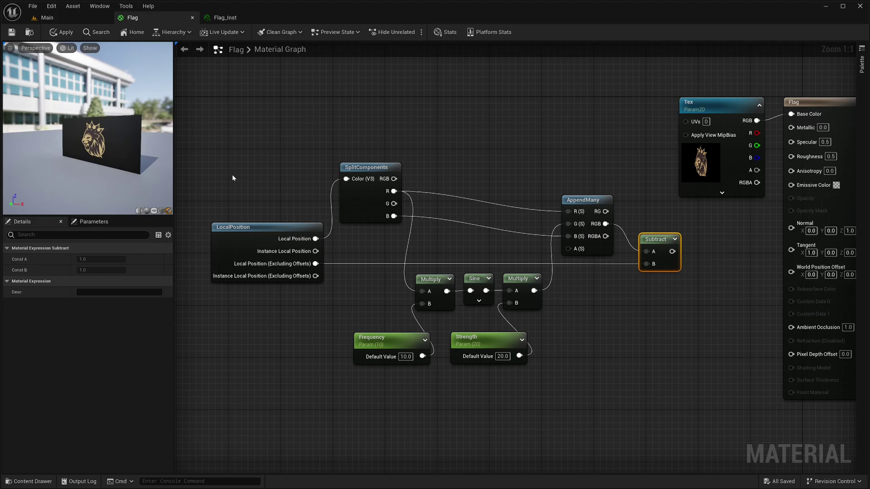
Select all graph nodes and shift them to the left
{"action": "left_click_drag", "start_coordinate": [232, 175], "coordinate": [685, 398]}
{"action": "mouse_move", "coordinate": [675, 244]}
{"action": "left_mouse_down"}
{"action": "mouse_move", "coordinate": [617, 245]}
{"action": "mouse_move", "coordinate": [665, 253]}
{"action": "left_mouse_up"}
{"action": "left_click", "coordinate": [633, 252]}
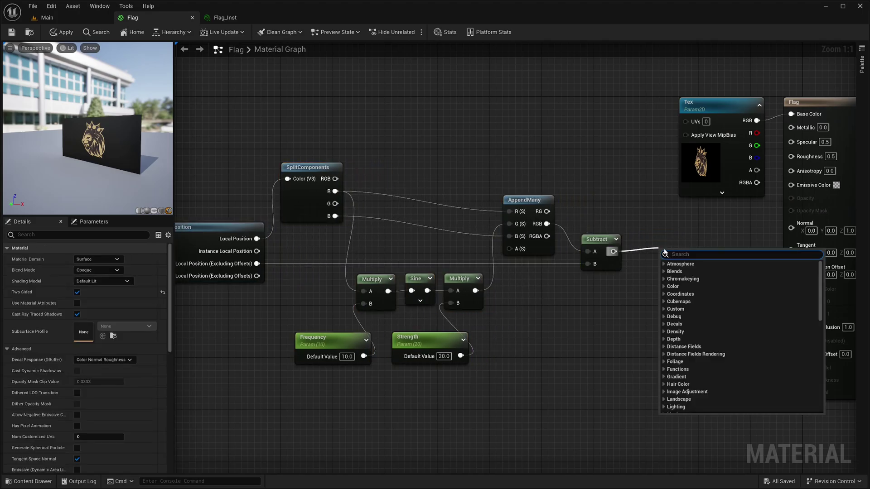
Add a Local Space TransformVector after Subtract and connect it to World Position Offset
{"action": "type", "text": "tran"}
{"action": "key", "text": "Return"}
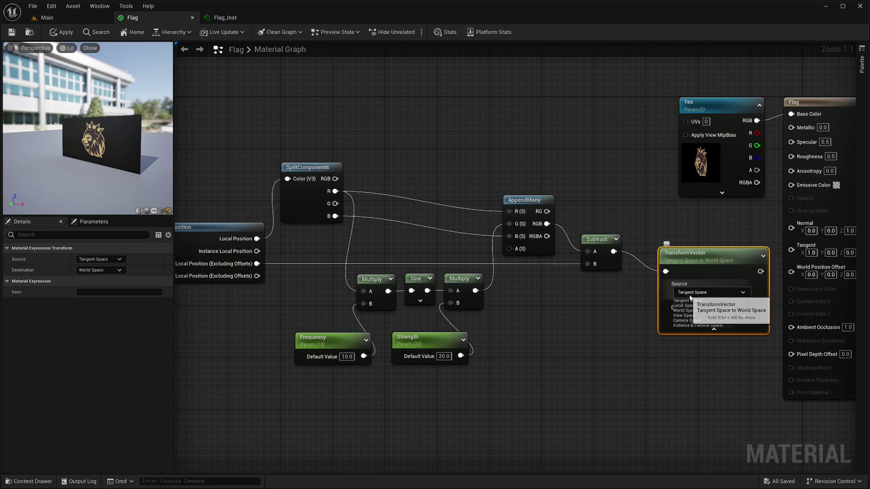
{"action": "left_click", "coordinate": [682, 305]}
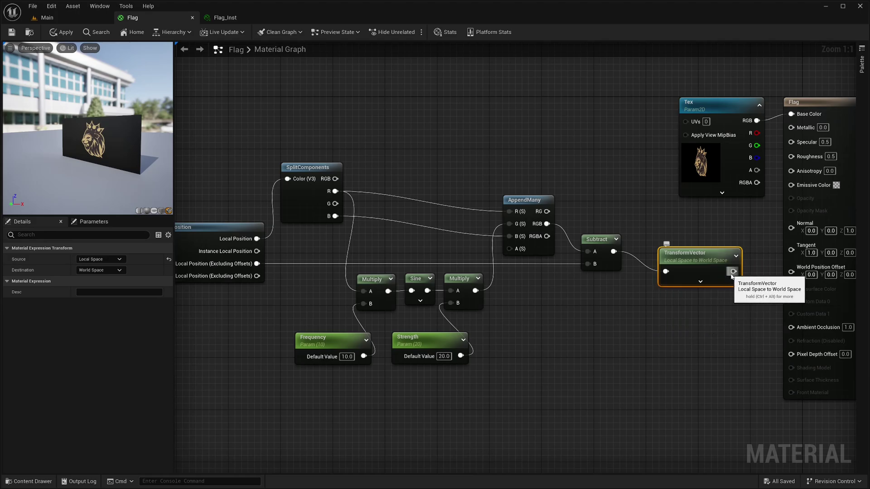
{"action": "left_click_drag", "start_coordinate": [733, 271], "coordinate": [794, 277]}
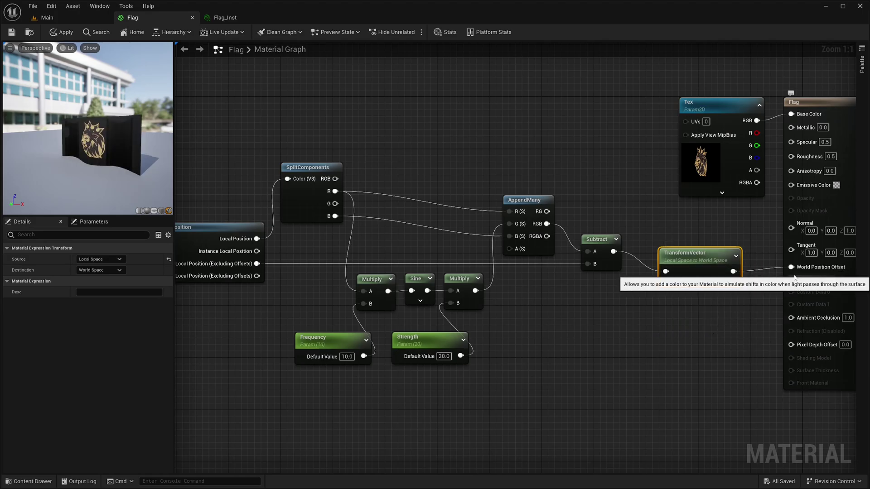
{"action": "mouse_move", "coordinate": [90, 110]}
{"action": "left_mouse_down"}
{"action": "mouse_move", "coordinate": [89, 129]}
{"action": "mouse_move", "coordinate": [89, 113]}
{"action": "left_mouse_up"}
{"action": "left_click", "coordinate": [514, 320]}
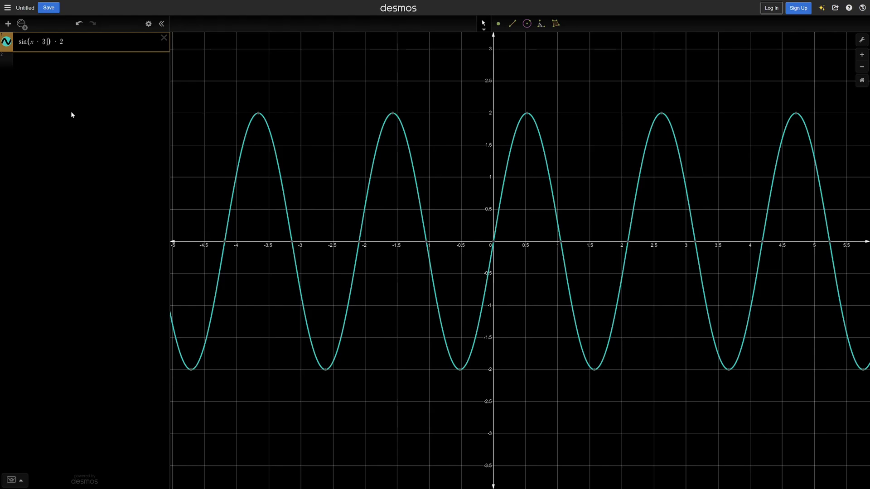
Change the Desmos expression to sin(x·3+t)·2 and drag its new t slider to 2.3
{"action": "type", "text": "+t"}
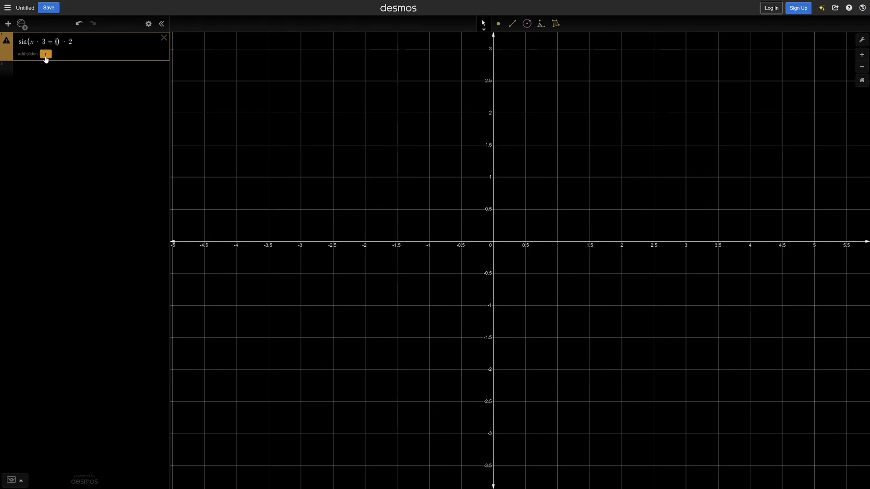
{"action": "left_click", "coordinate": [46, 54]}
{"action": "left_click_drag", "start_coordinate": [100, 76], "coordinate": [140, 80]}
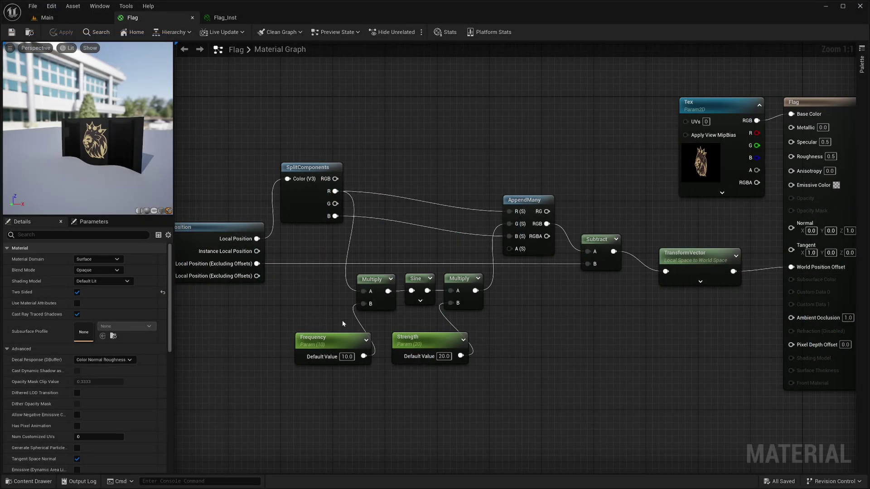
Add a Time node in empty graph space below the existing nodes
{"action": "right_click_drag", "start_coordinate": [319, 386], "coordinate": [438, 265]}
{"action": "right_click", "coordinate": [377, 290]}
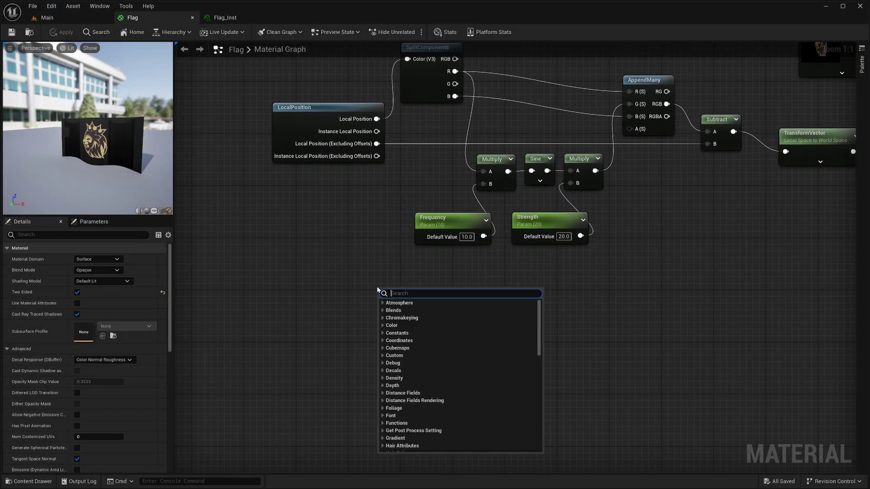
{"action": "type", "text": "time"}
{"action": "key", "text": "Return"}
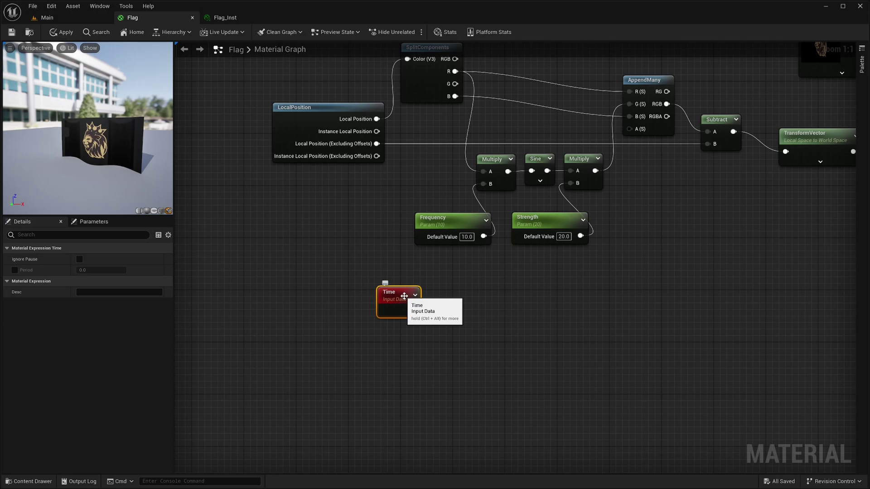
Add a Speed scalar parameter with a default value of 0.5 below the Time node
{"action": "right_click", "coordinate": [373, 352]}
{"action": "type", "text": "param"}
{"action": "key", "text": "Return"}
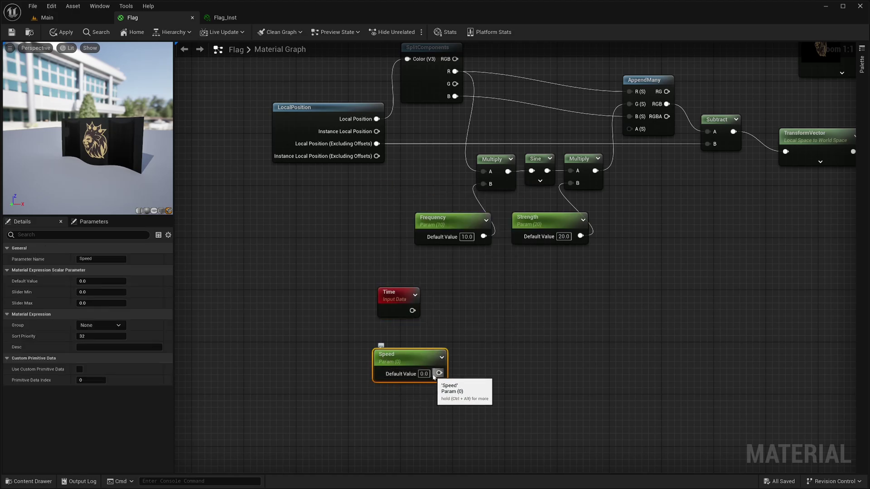
{"action": "type", "text": "0.5"}
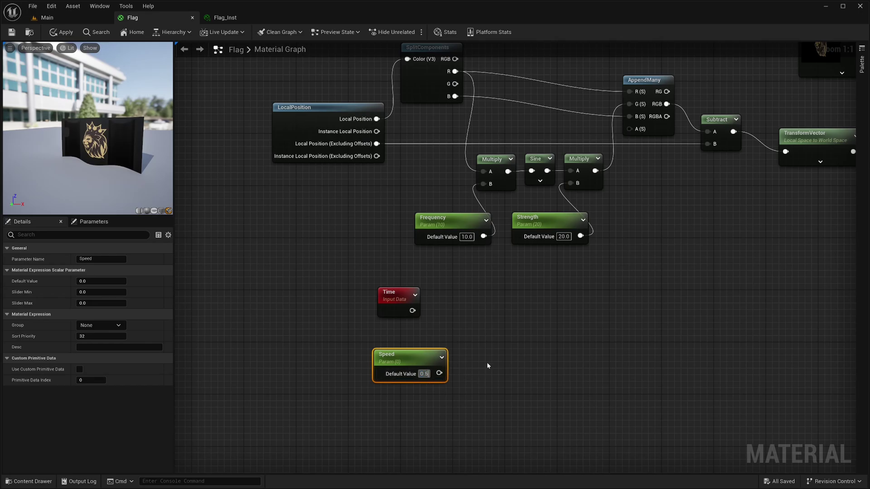
{"action": "key", "text": "Return"}
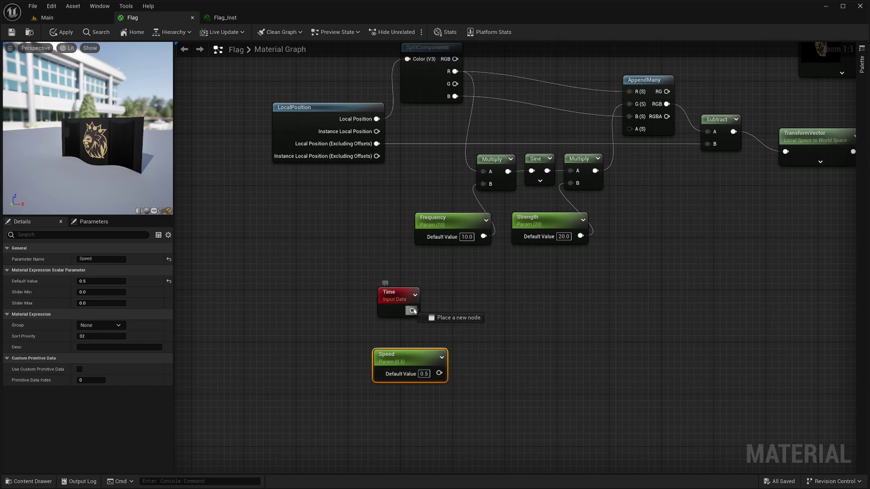
Multiply Time by Speed and rearrange the Frequency nodes around the new Multiply
{"action": "left_click_drag", "start_coordinate": [412, 310], "coordinate": [467, 312]}
{"action": "type", "text": "mul"}
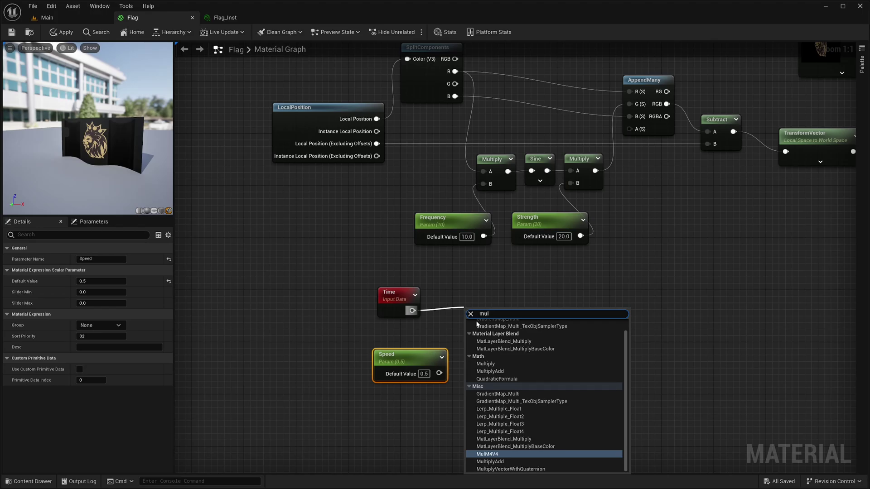
{"action": "left_click", "coordinate": [485, 364]}
{"action": "left_click_drag", "start_coordinate": [439, 373], "coordinate": [471, 338]}
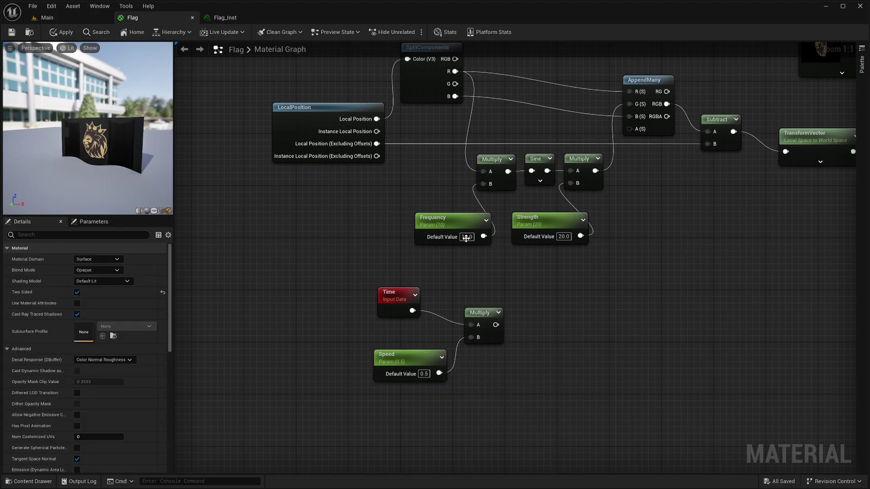
{"action": "left_click_drag", "start_coordinate": [429, 159], "coordinate": [485, 229]}
{"action": "left_click_drag", "start_coordinate": [497, 164], "coordinate": [415, 190]}
{"action": "left_click_drag", "start_coordinate": [475, 312], "coordinate": [451, 244]}
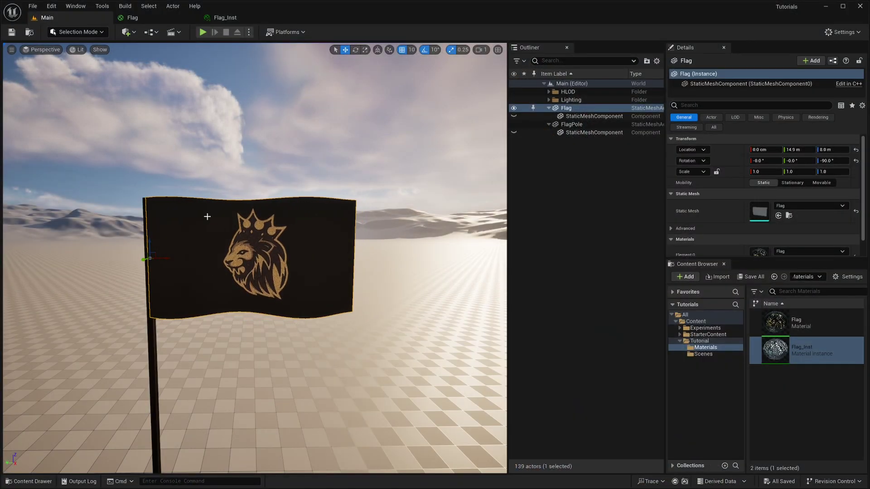
{"action": "right_click_drag", "start_coordinate": [254, 227], "coordinate": [253, 317]}
{"action": "right_click_drag", "start_coordinate": [175, 283], "coordinate": [174, 291]}
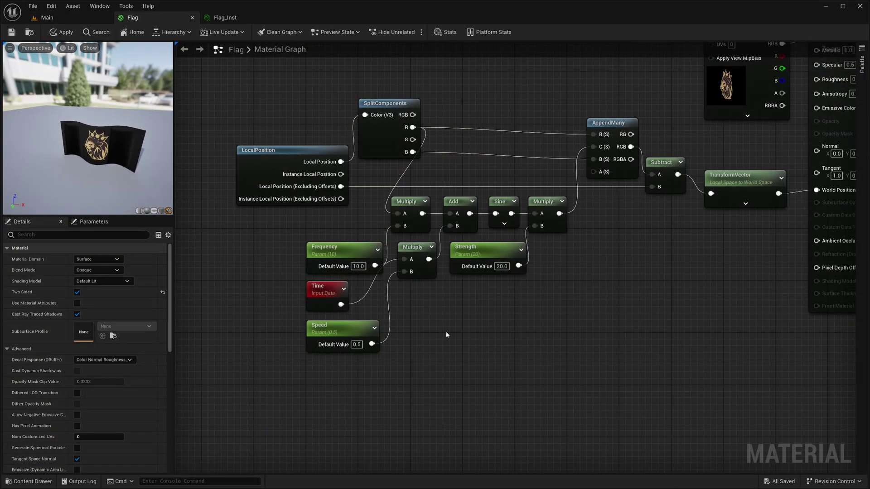
Add a TexCoord[0] node and temporarily wire it into Base Color to preview the UVs
{"action": "right_click", "coordinate": [446, 333]}
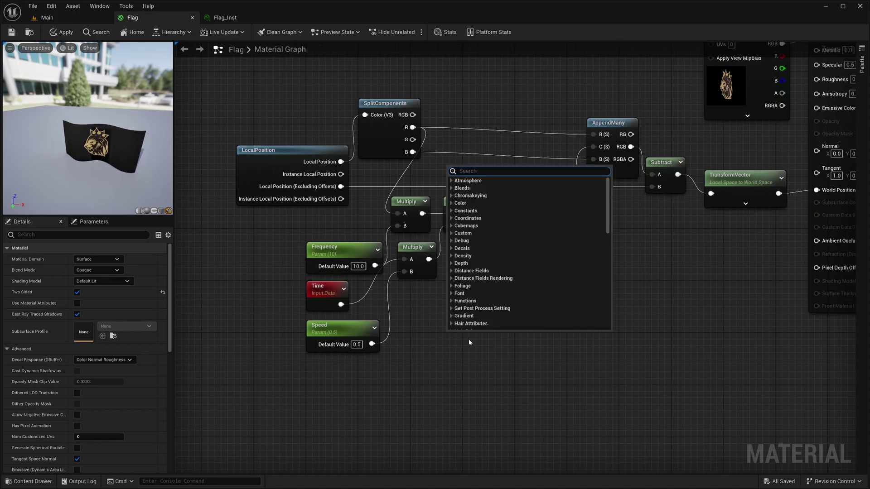
{"action": "type", "text": "texture"}
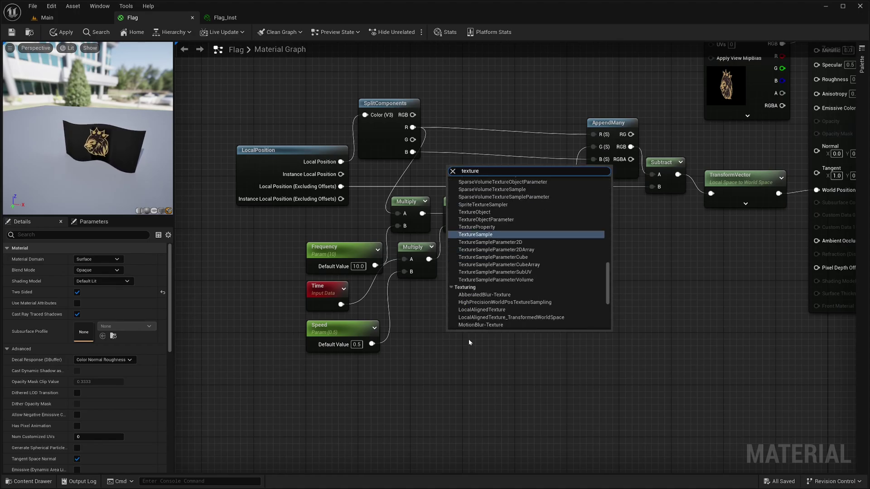
{"action": "type", "text": "coord"}
{"action": "key", "text": "Return"}
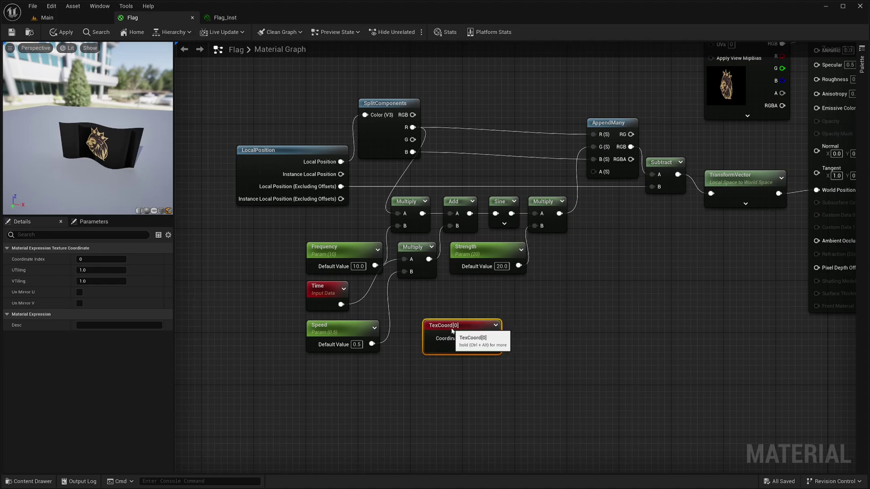
{"action": "left_click_drag", "start_coordinate": [451, 330], "coordinate": [443, 322]}
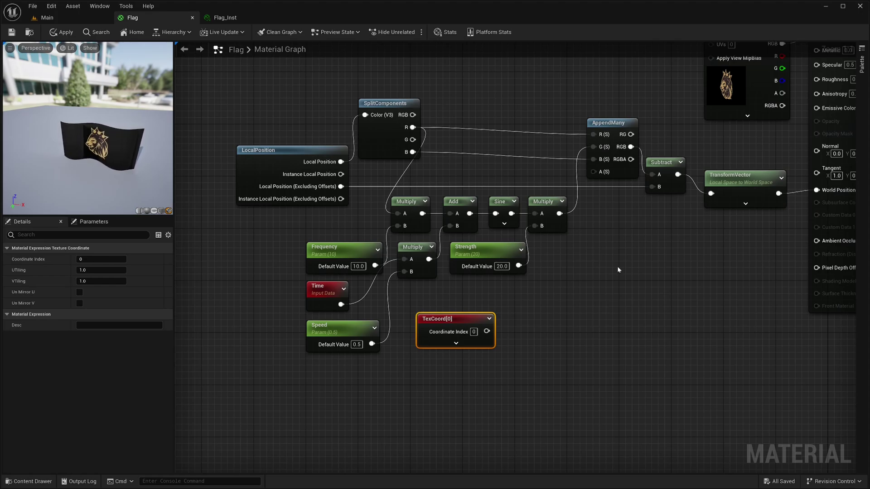
{"action": "right_click_drag", "start_coordinate": [617, 270], "coordinate": [529, 336]}
{"action": "left_click_drag", "start_coordinate": [397, 398], "coordinate": [727, 103]}
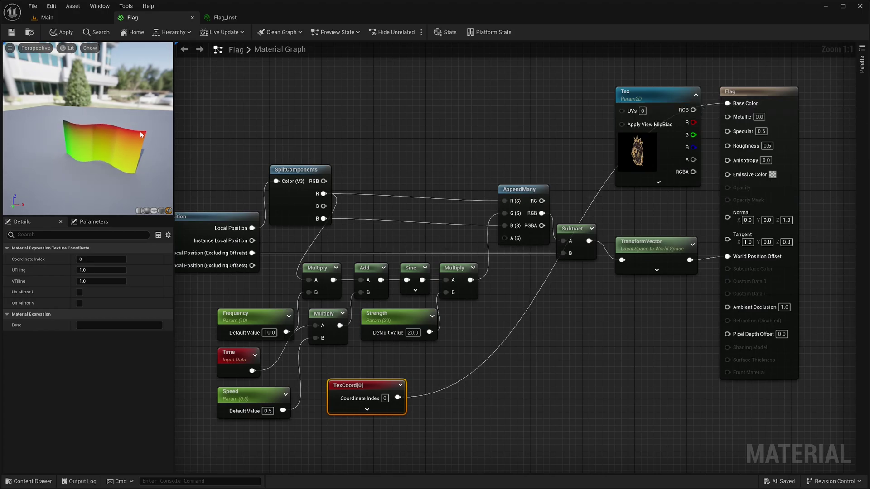
Undo the temporary Base Color wire and add a ComponentMask fed by TexCoord[0]
{"action": "key", "text": "ctrl+z"}
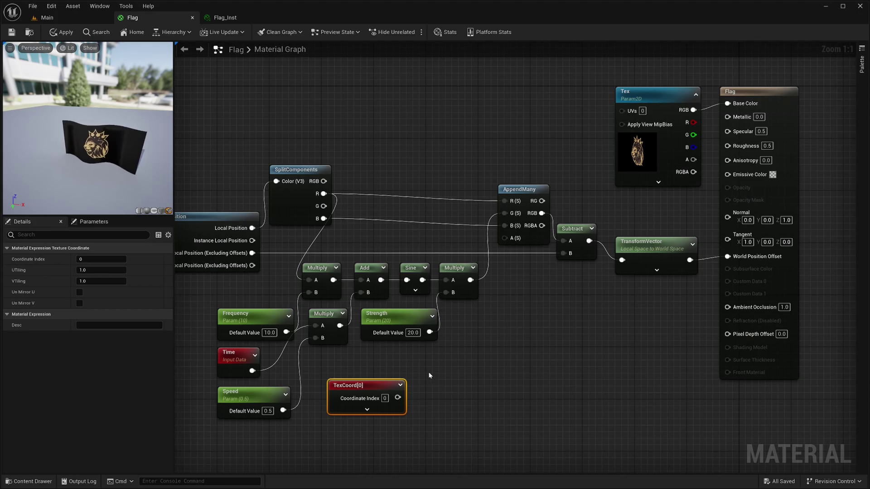
{"action": "left_click_drag", "start_coordinate": [398, 397], "coordinate": [433, 398]}
{"action": "type", "text": "comp"}
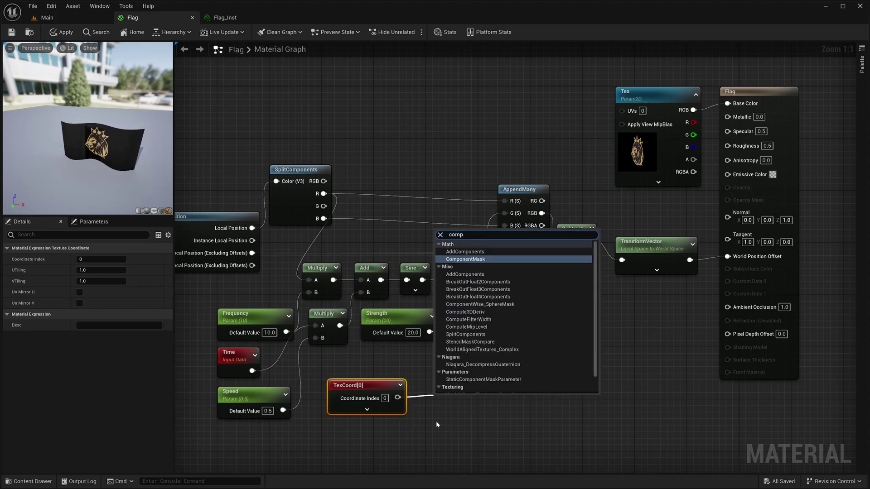
{"action": "key", "text": "Return"}
{"action": "right_click_drag", "start_coordinate": [443, 394], "coordinate": [463, 361]}
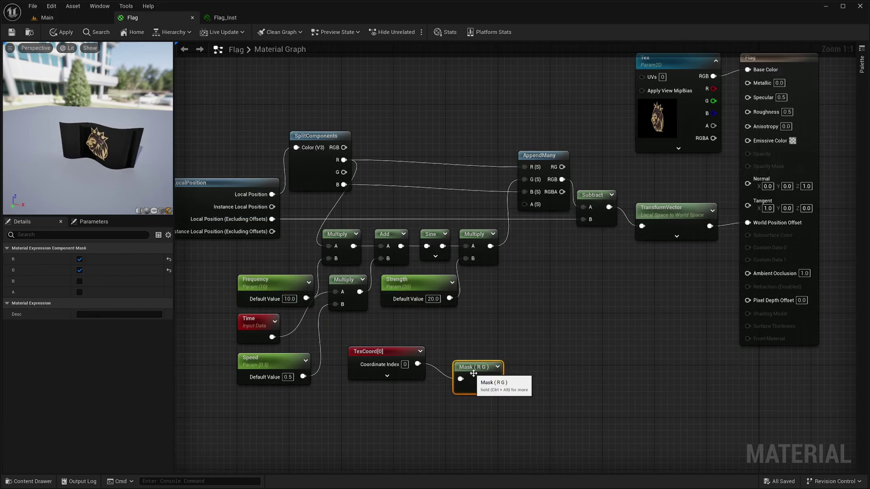
{"action": "left_click_drag", "start_coordinate": [463, 362], "coordinate": [456, 355]}
Uncheck the mask's G channel so only R remains, and show its preview swatch
{"action": "left_click", "coordinate": [464, 375]}
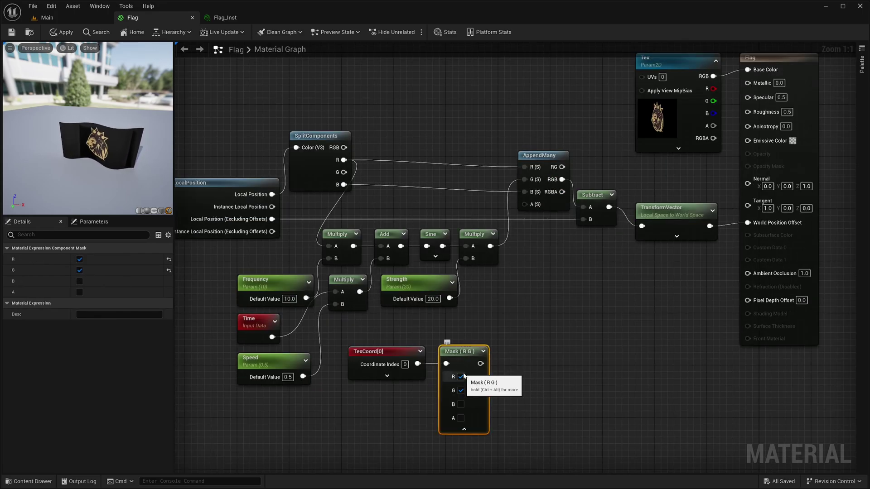
{"action": "left_click", "coordinate": [461, 390]}
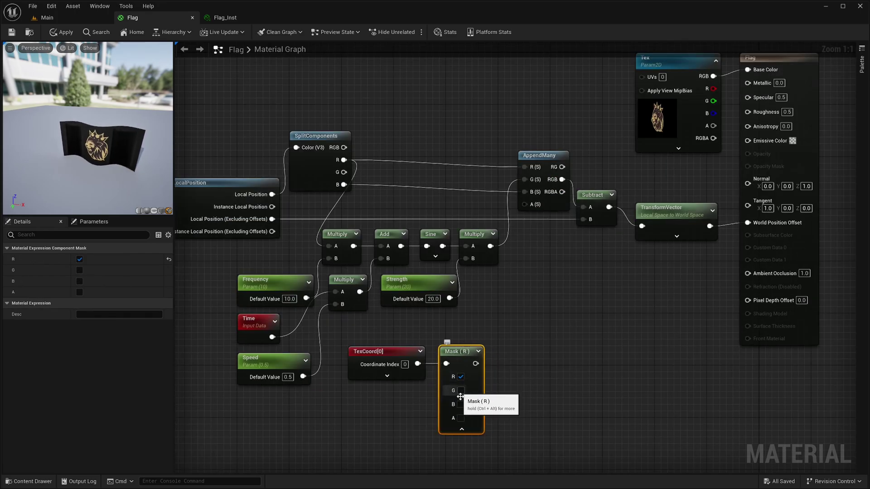
{"action": "left_click", "coordinate": [461, 430]}
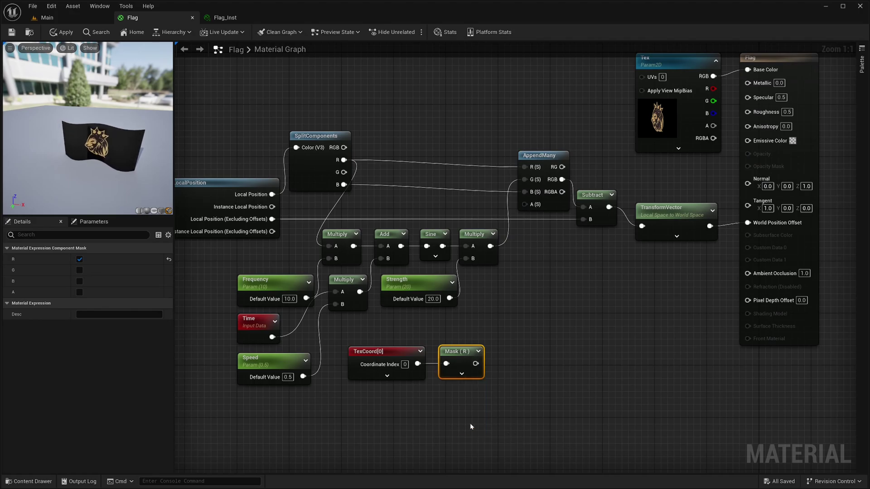
{"action": "left_click", "coordinate": [478, 352]}
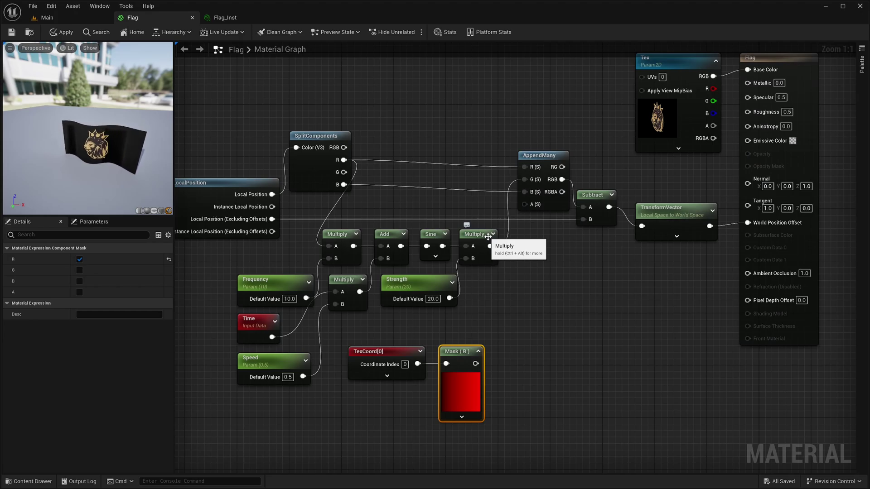
Add a SmoothStep fed by the Mask (R) output, set its Max to 0.5, and show its preview
{"action": "right_click", "coordinate": [533, 359]}
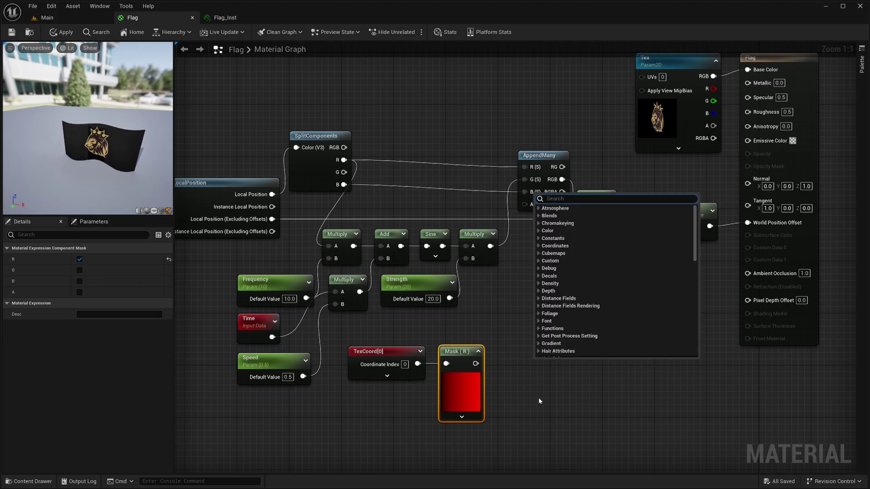
{"action": "type", "text": "smoo"}
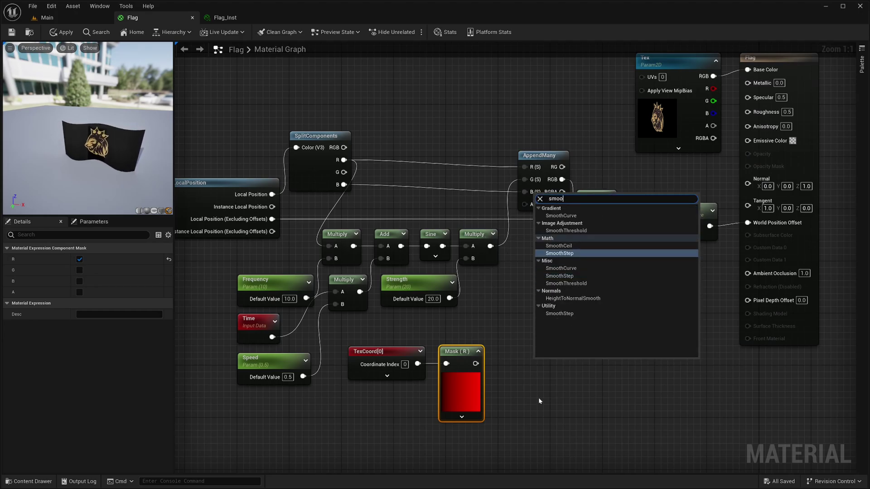
{"action": "key", "text": "Return"}
{"action": "left_click_drag", "start_coordinate": [475, 363], "coordinate": [501, 364]}
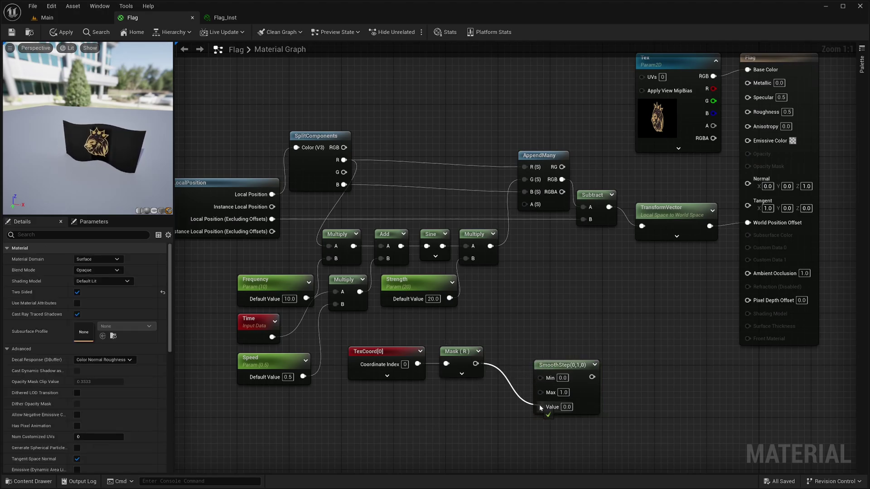
{"action": "left_click_drag", "start_coordinate": [539, 404], "coordinate": [539, 407]}
{"action": "left_click_drag", "start_coordinate": [563, 363], "coordinate": [523, 350]}
{"action": "right_click_drag", "start_coordinate": [523, 350], "coordinate": [506, 256]}
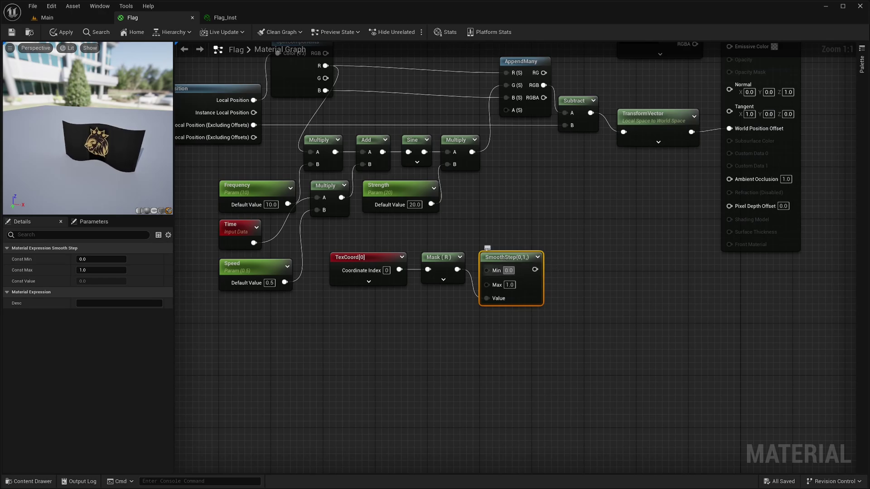
{"action": "type", "text": "0.5"}
{"action": "key", "text": "Return"}
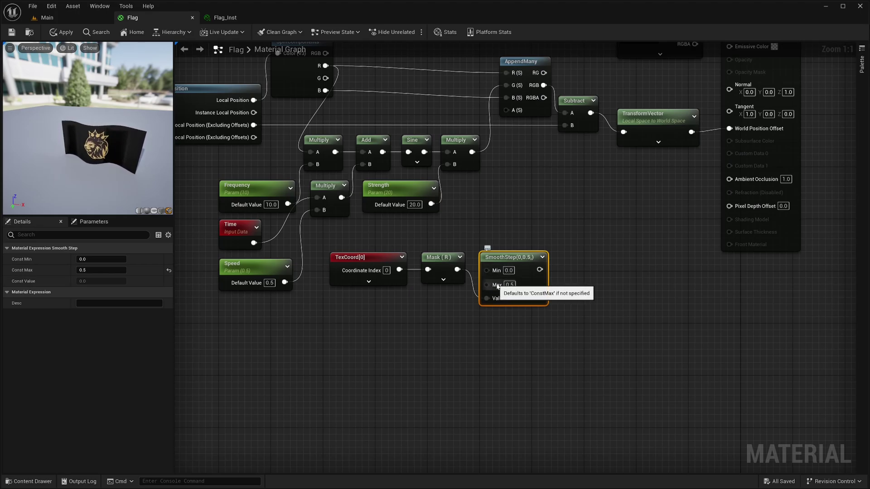
{"action": "left_click", "coordinate": [543, 258]}
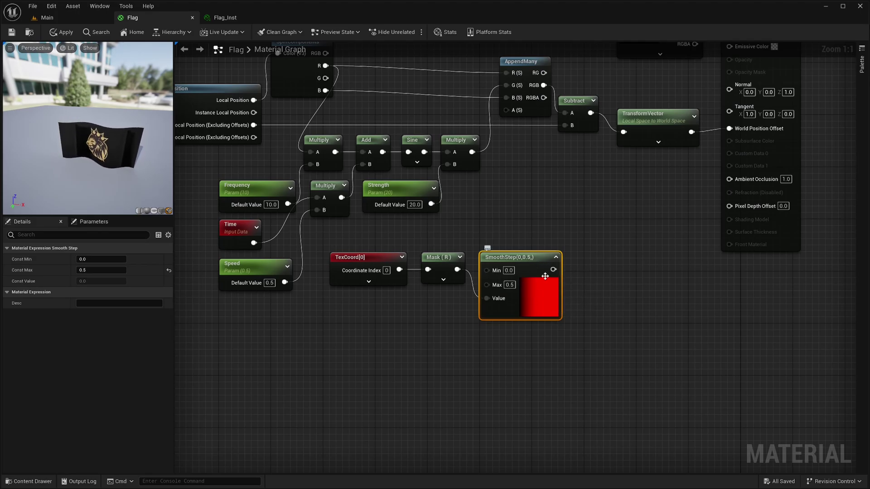
Multiply the scaled sine by the SmoothStep result and route it into the position offset chain
{"action": "left_click_drag", "start_coordinate": [472, 152], "coordinate": [545, 154]}
{"action": "type", "text": "mult"}
{"action": "left_click", "coordinate": [566, 199]}
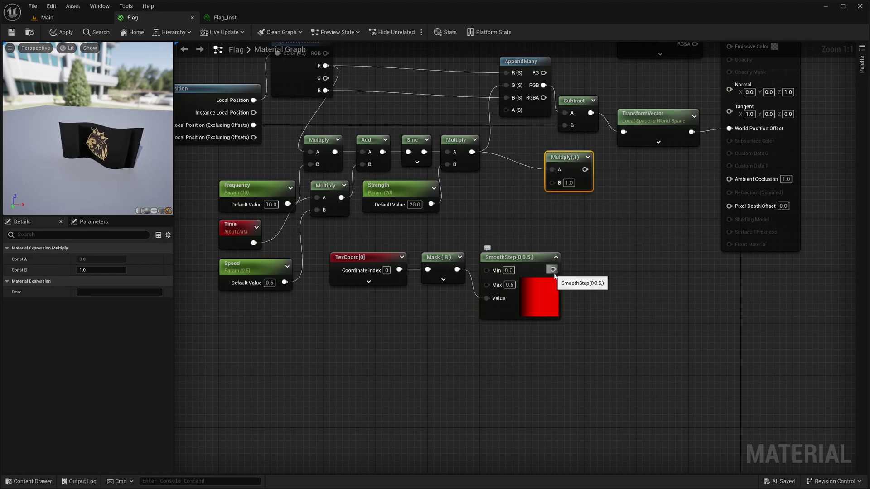
{"action": "left_click_drag", "start_coordinate": [553, 269], "coordinate": [509, 140]}
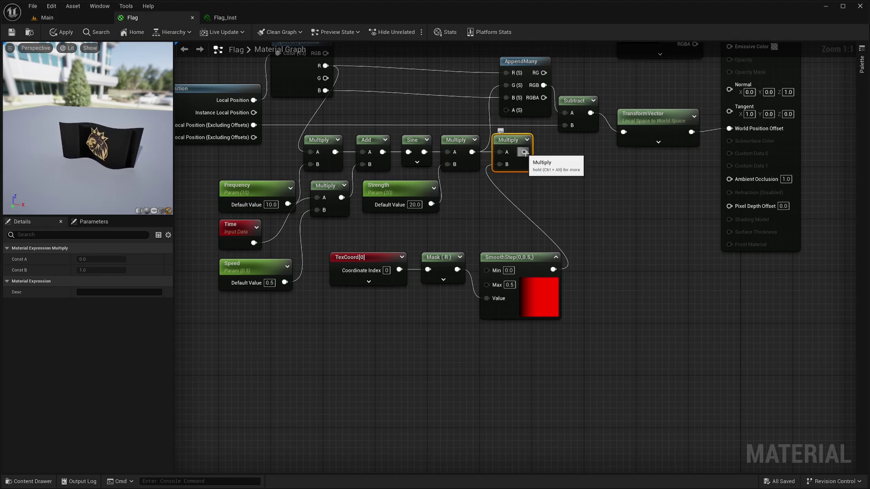
{"action": "left_click_drag", "start_coordinate": [523, 152], "coordinate": [504, 84]}
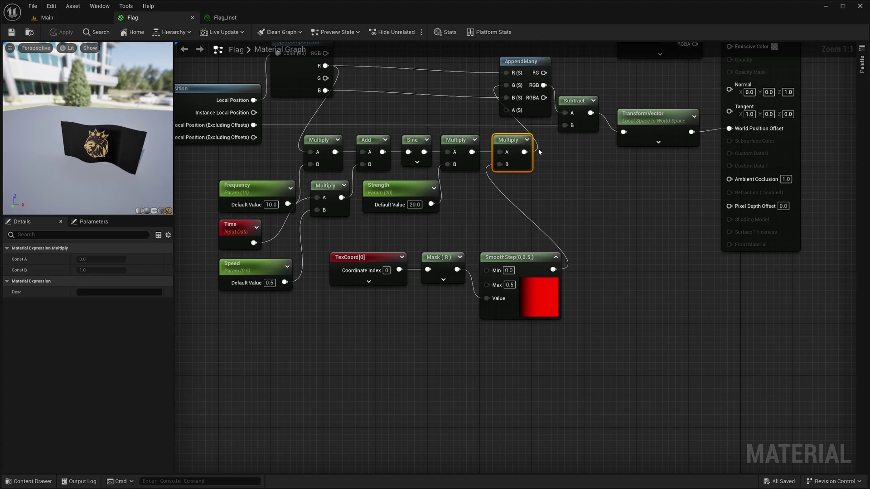
Switch to the Main level and orbit around the flag to check its waving
{"action": "left_click", "coordinate": [47, 17]}
{"action": "right_click_drag", "start_coordinate": [408, 227], "coordinate": [468, 189]}
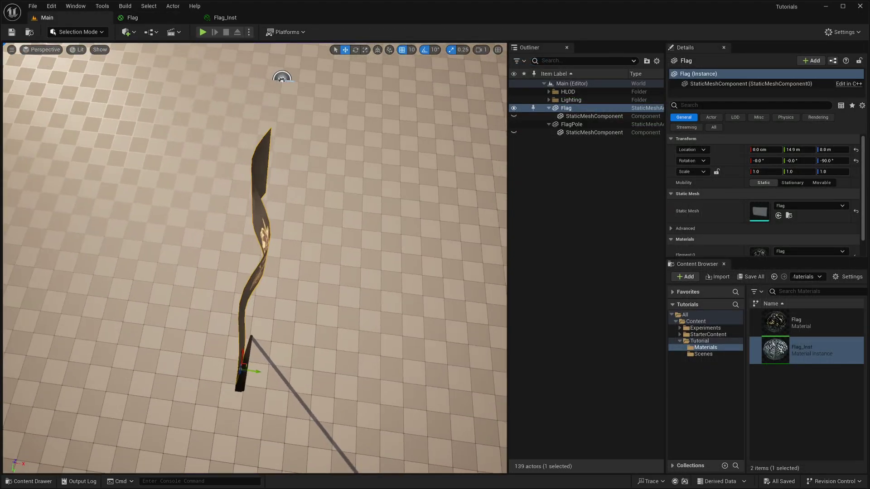
{"action": "left_click_drag", "start_coordinate": [407, 362], "coordinate": [471, 379], "text": "alt"}
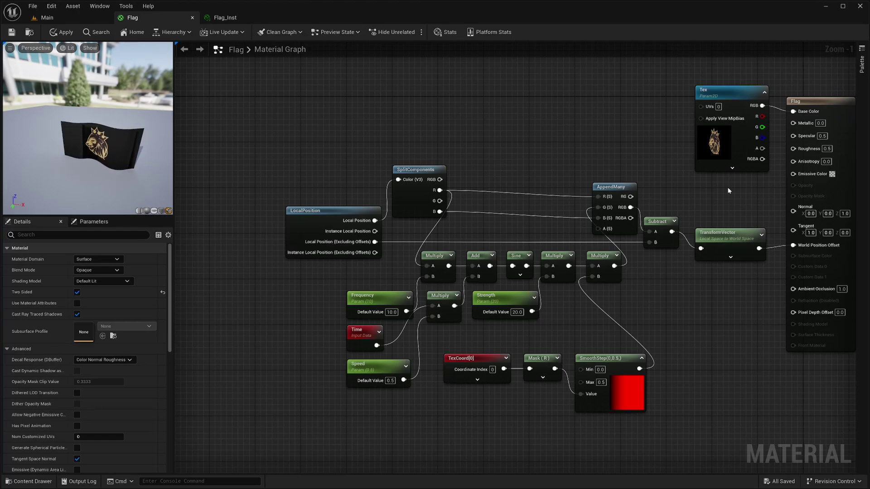
{"action": "left_click_drag", "start_coordinate": [672, 373], "coordinate": [342, 392]}
{"action": "right_click", "coordinate": [361, 373]}
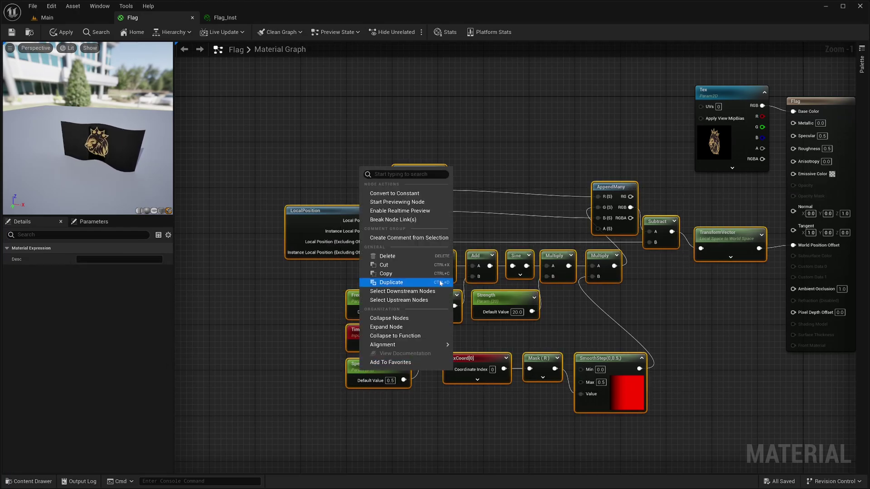
{"action": "left_click", "coordinate": [418, 318]}
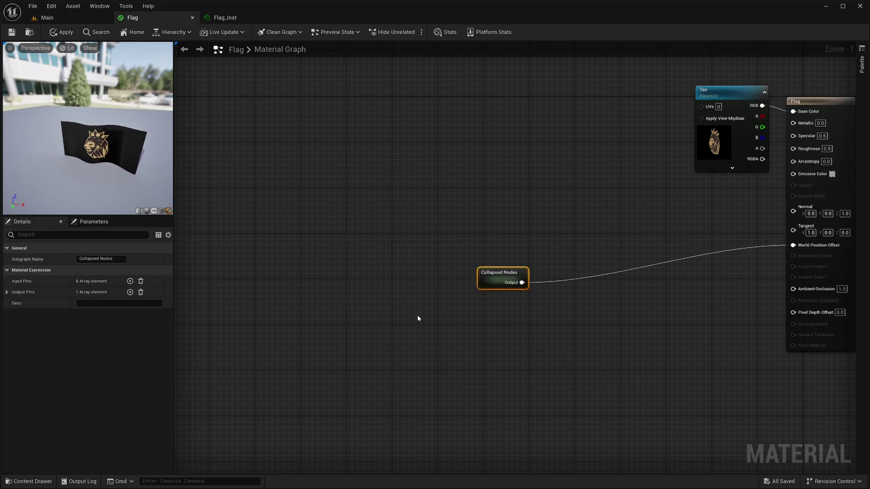
{"action": "left_click", "coordinate": [109, 258]}
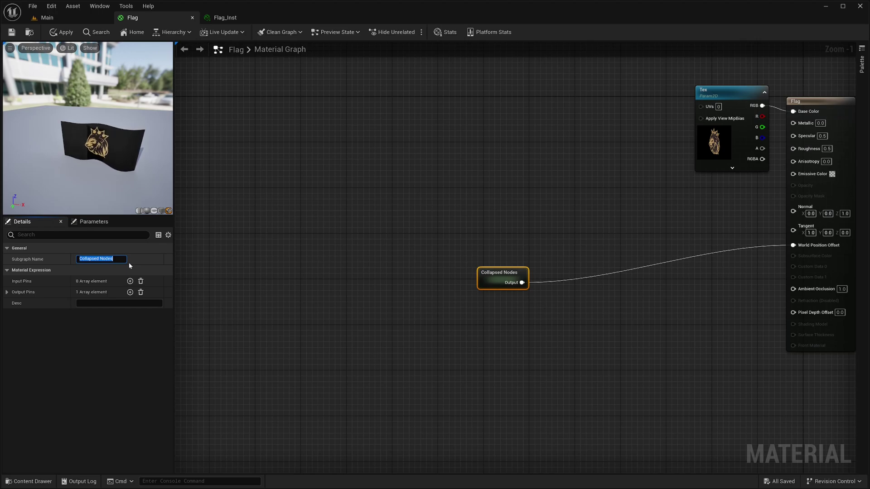
{"action": "type", "text": "Displacement"}
{"action": "key", "text": "Return"}
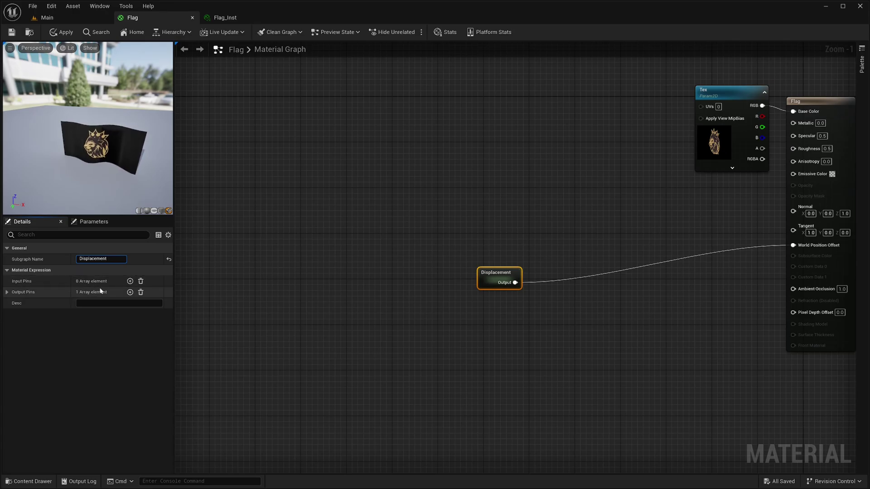
{"action": "double_click", "coordinate": [499, 273]}
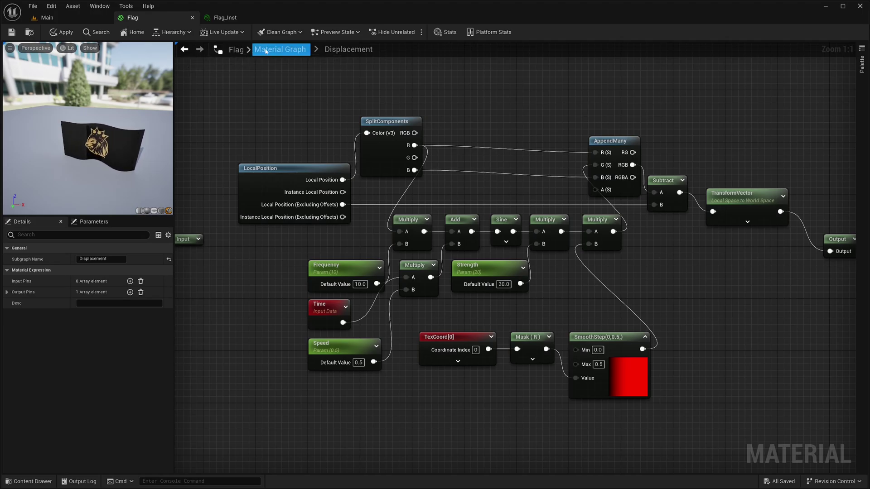
{"action": "left_click", "coordinate": [279, 49]}
{"action": "right_click", "coordinate": [331, 317]}
{"action": "left_click", "coordinate": [382, 273]}
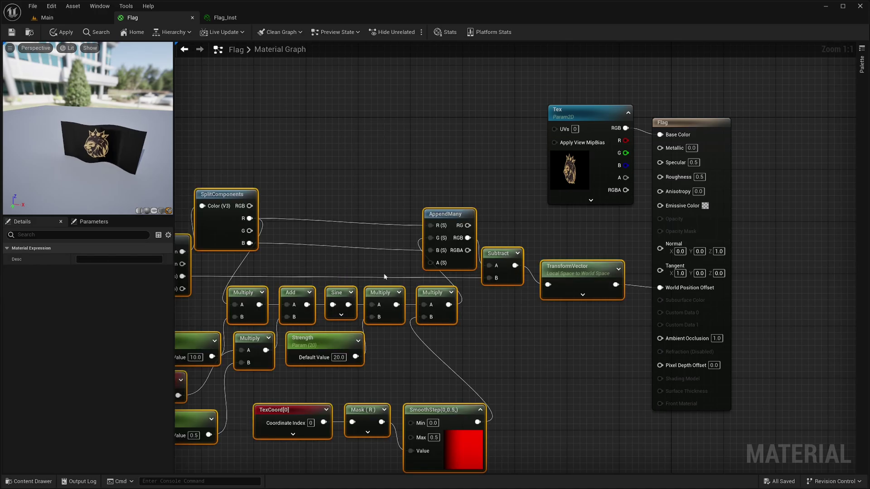
{"action": "right_click_drag", "start_coordinate": [428, 342], "coordinate": [682, 252]}
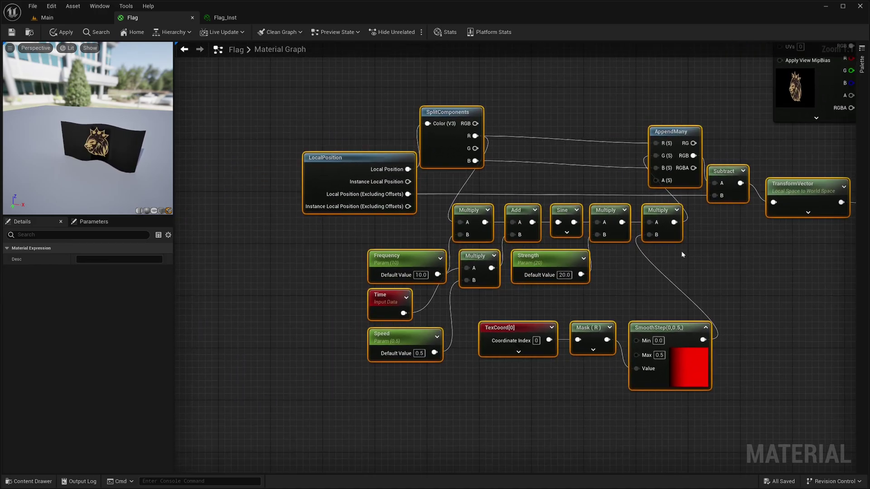